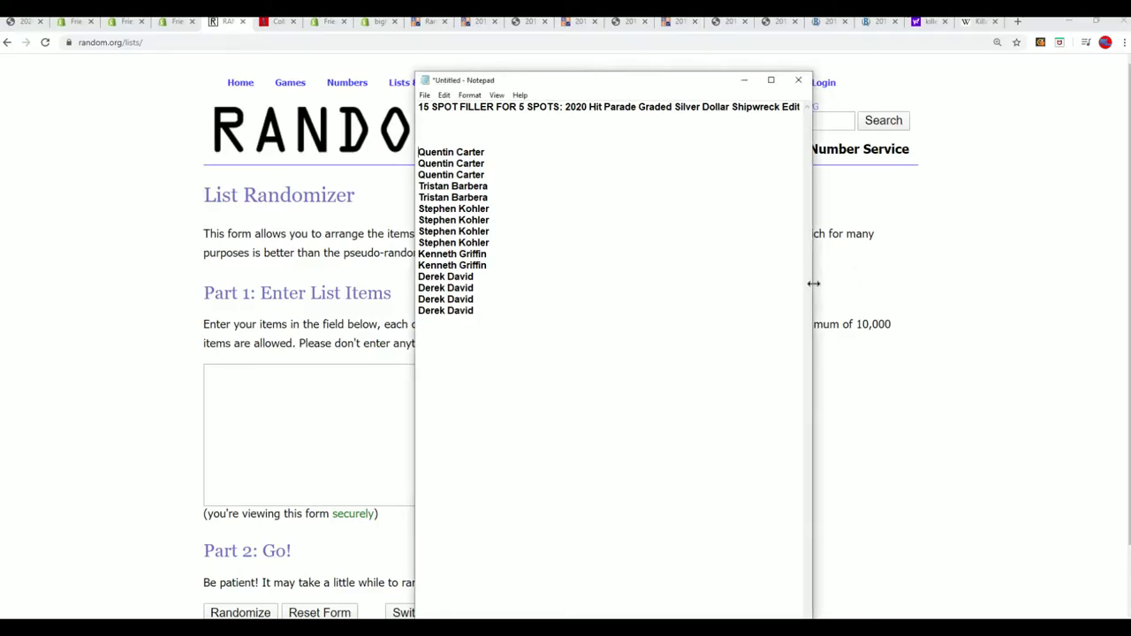
- Widen Notepad to show the full title line and select all fifteen owner names
{"action": "left_click_drag", "start_coordinate": [814, 283], "coordinate": [1034, 260]}
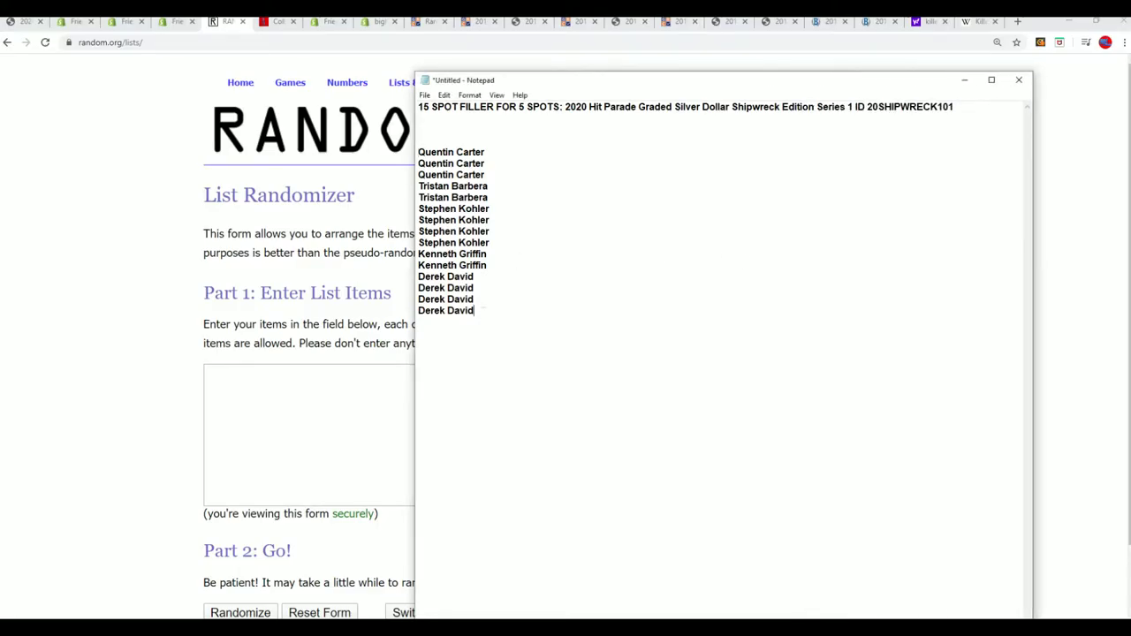
{"action": "left_click_drag", "start_coordinate": [475, 310], "coordinate": [418, 152]}
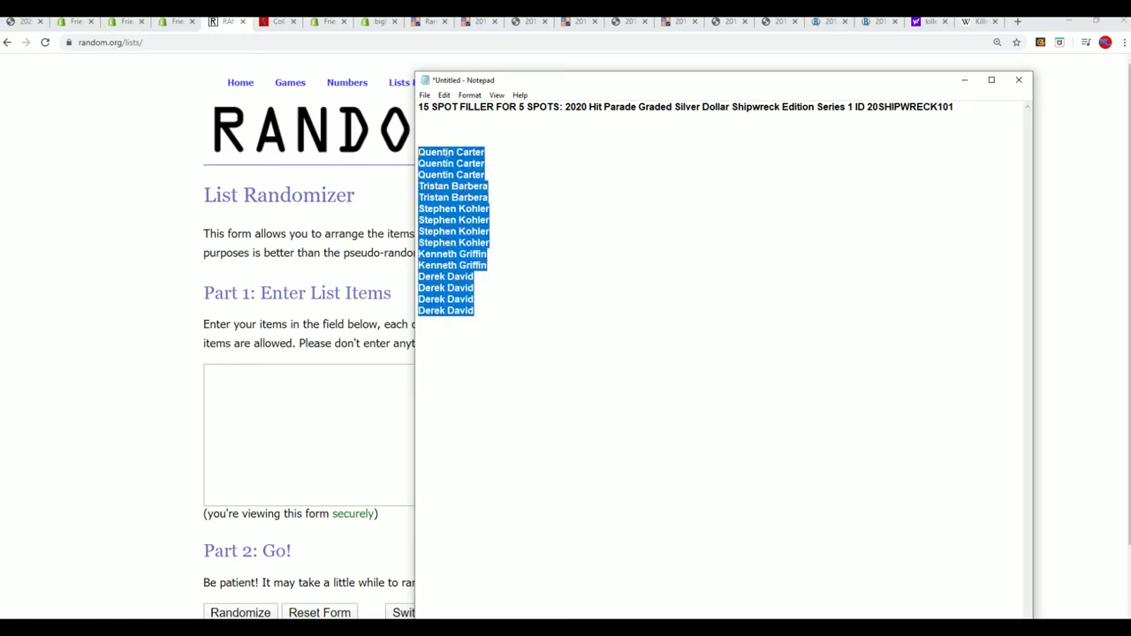
- Copy the fifteen selected owner names from Notepad
{"action": "right_click", "coordinate": [449, 163]}
{"action": "left_click", "coordinate": [488, 203]}
{"action": "left_click_drag", "start_coordinate": [527, 107], "coordinate": [417, 106]}
- Paste the fifteen names into the RANDOM.ORG List Randomizer's list box
{"action": "left_click", "coordinate": [267, 369]}
{"action": "right_click", "coordinate": [208, 372]}
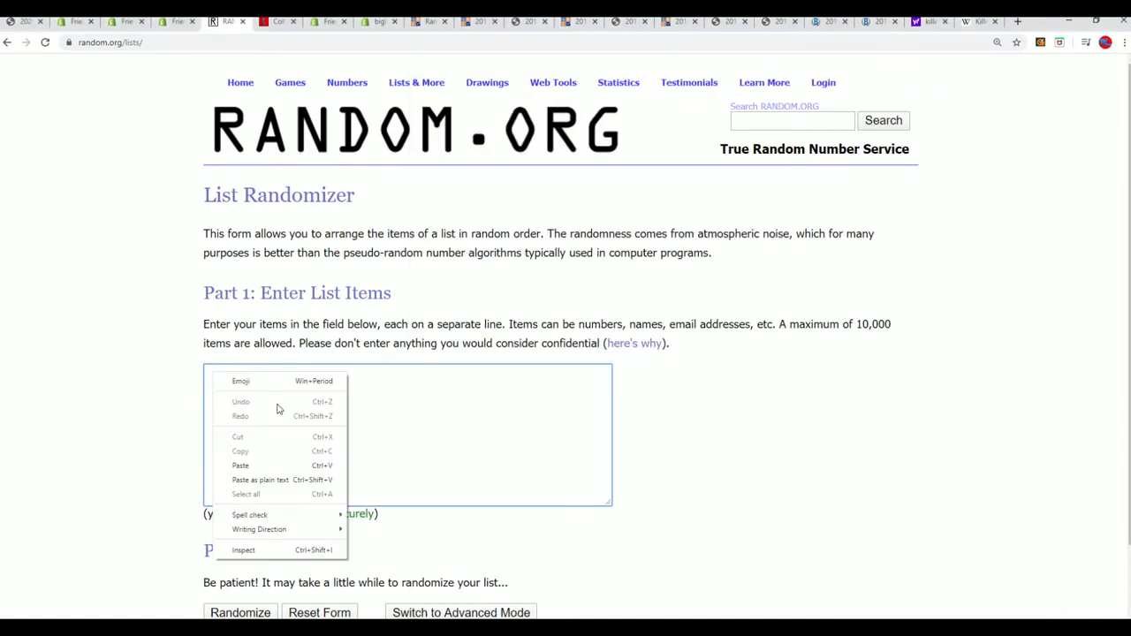
{"action": "left_click", "coordinate": [252, 466]}
{"action": "scroll", "coordinate": [782, 426], "scroll_direction": "down", "scroll_amount": 2}
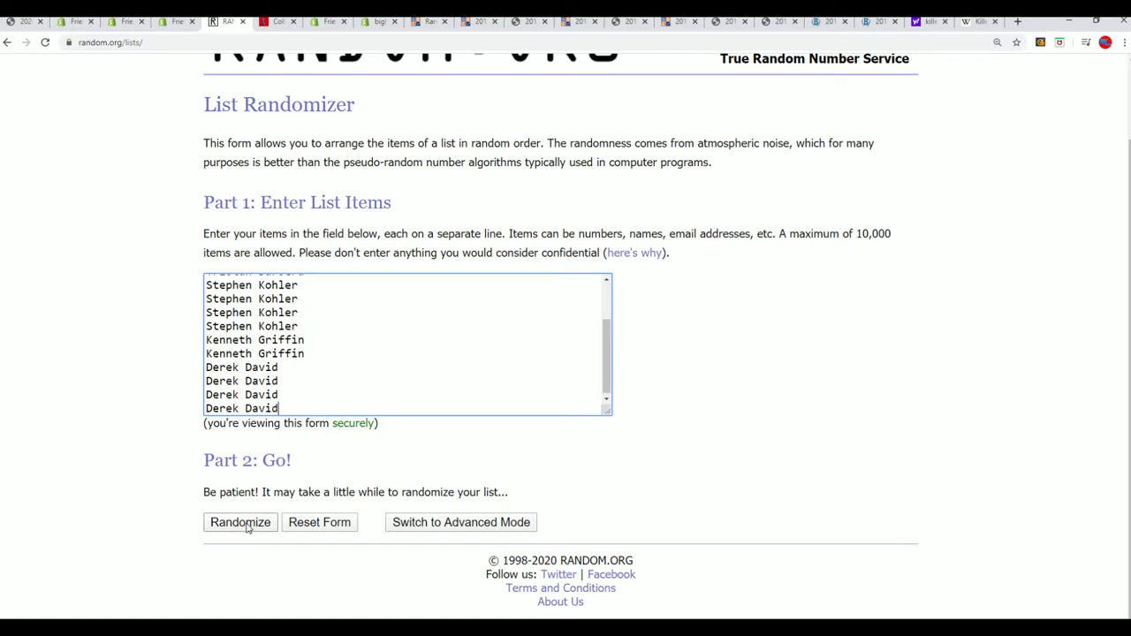
{"action": "left_click", "coordinate": [247, 525]}
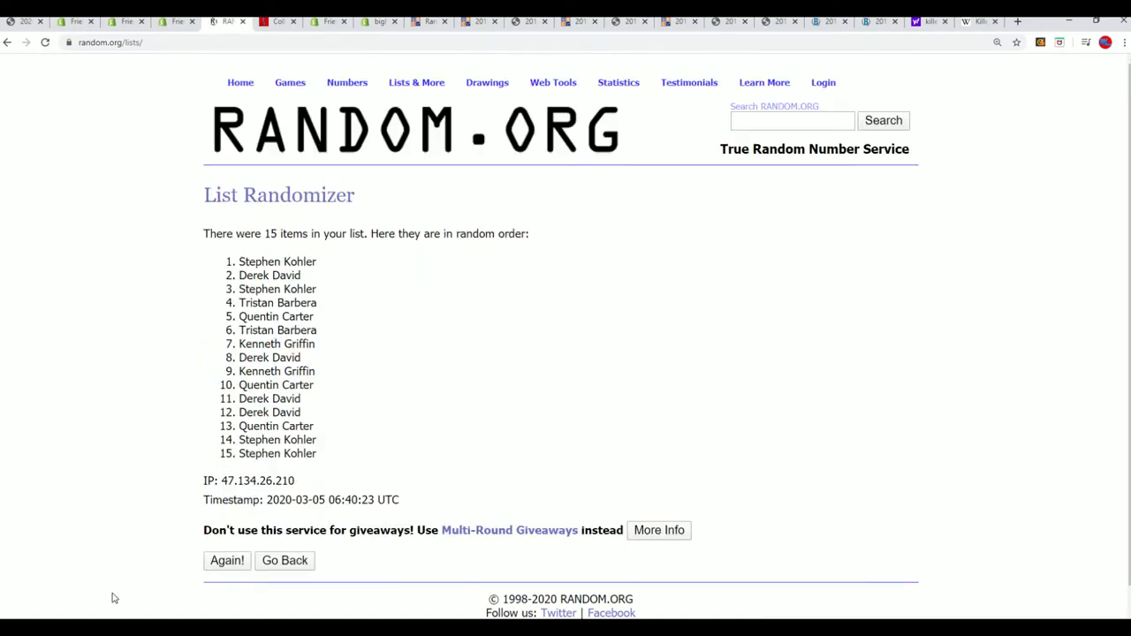
{"action": "left_click", "coordinate": [227, 562]}
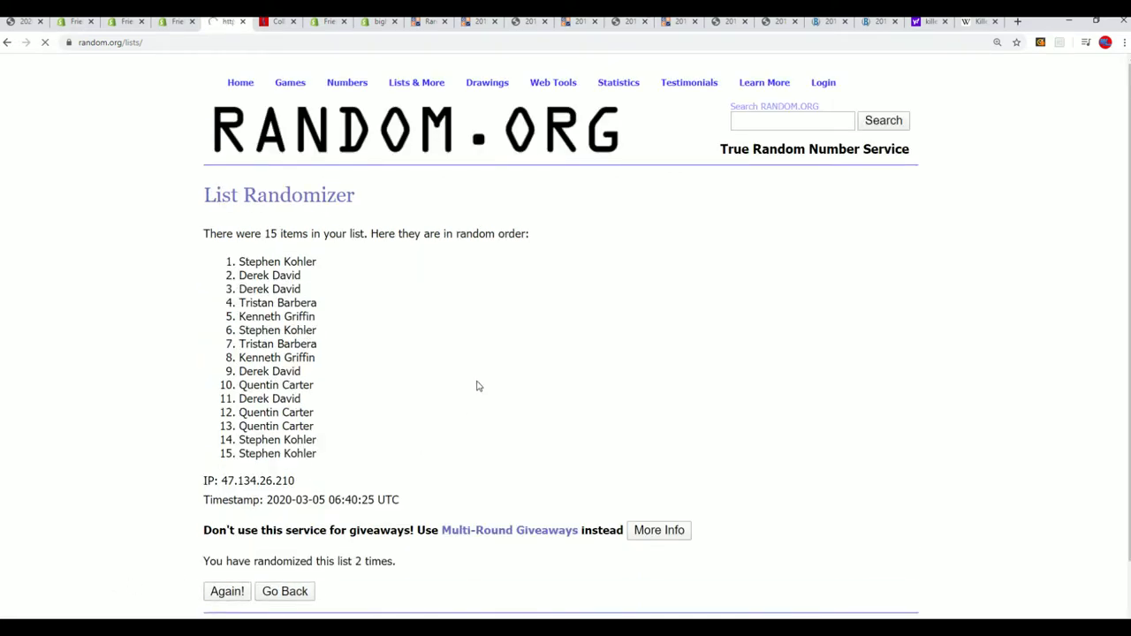
{"action": "scroll", "coordinate": [421, 442], "scroll_direction": "down", "scroll_amount": 2}
{"action": "left_click", "coordinate": [227, 523]}
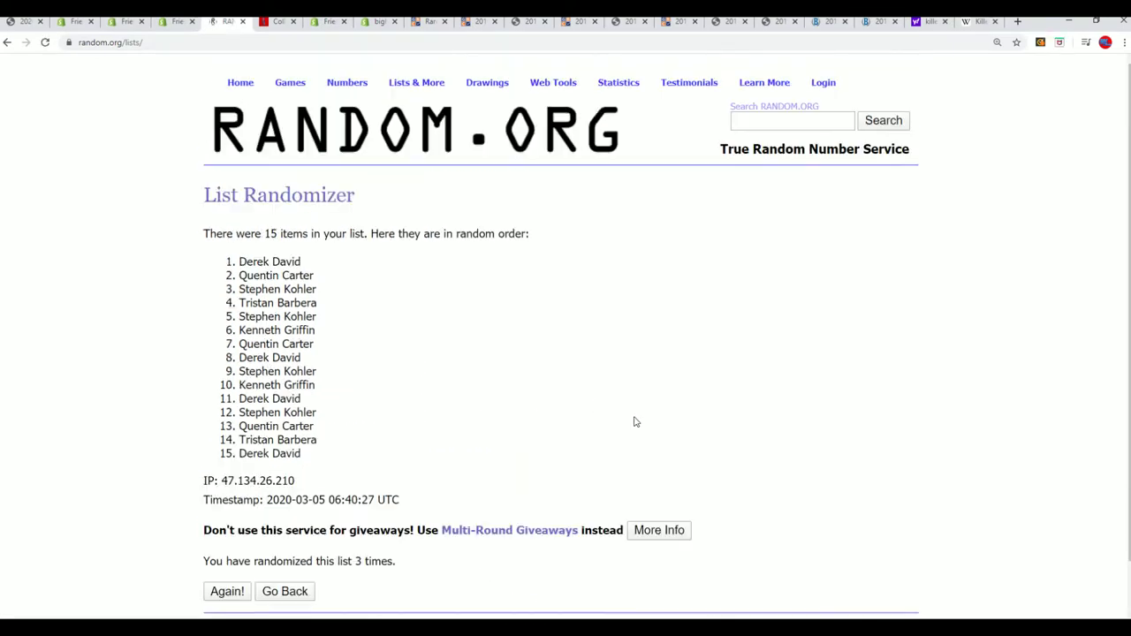
{"action": "scroll", "coordinate": [598, 406], "scroll_direction": "down", "scroll_amount": 2}
{"action": "left_click", "coordinate": [223, 524]}
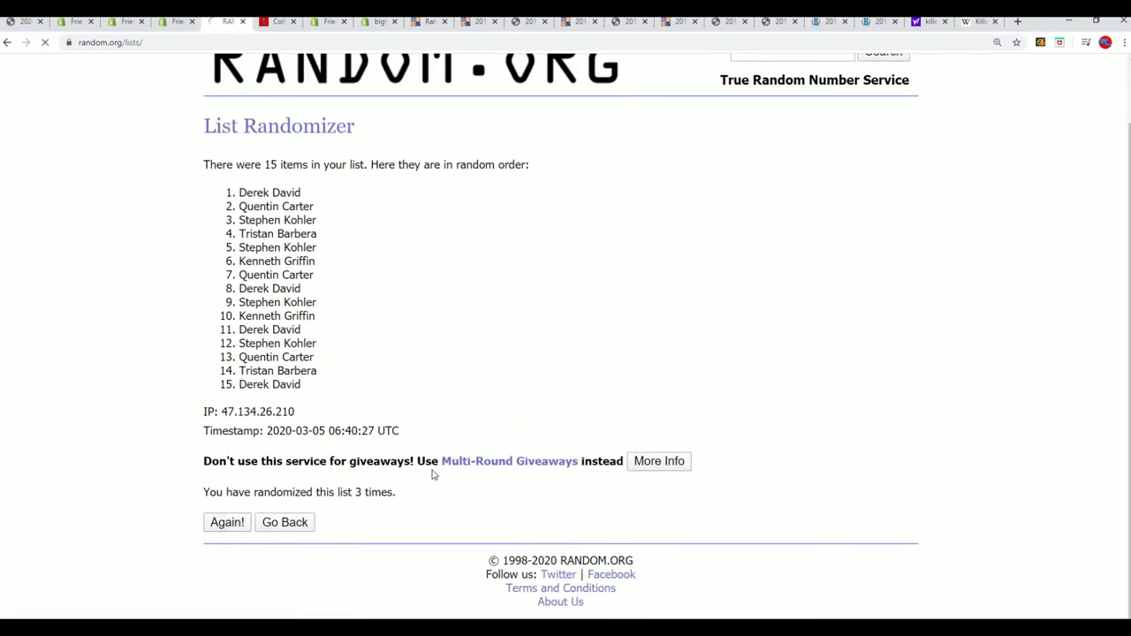
{"action": "scroll", "coordinate": [446, 465], "scroll_direction": "down", "scroll_amount": 2}
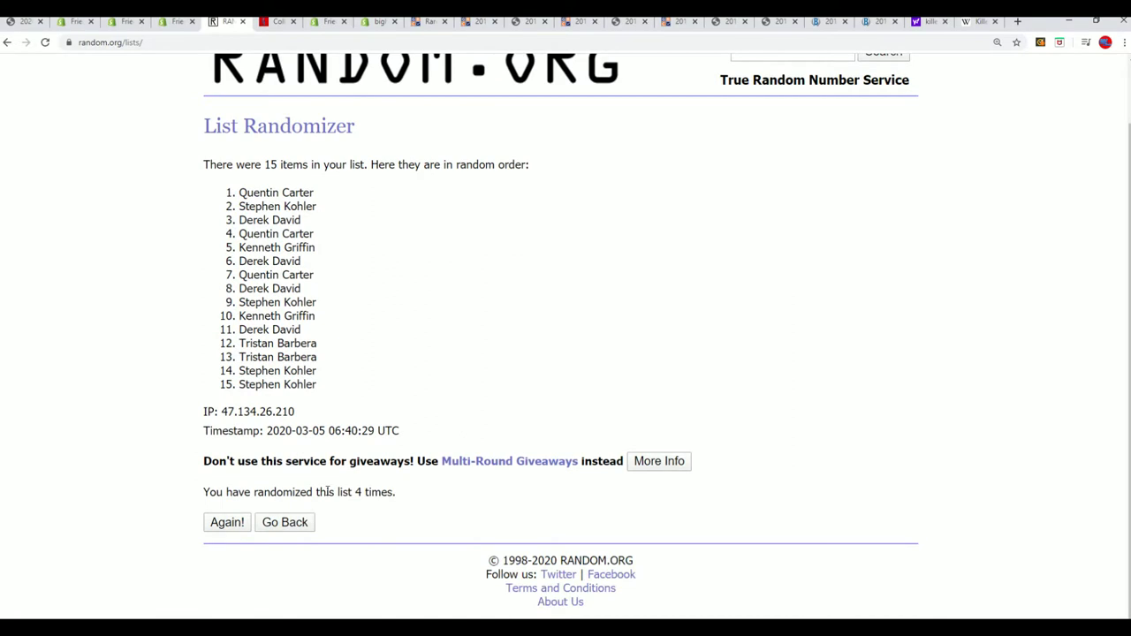
{"action": "left_click", "coordinate": [223, 524]}
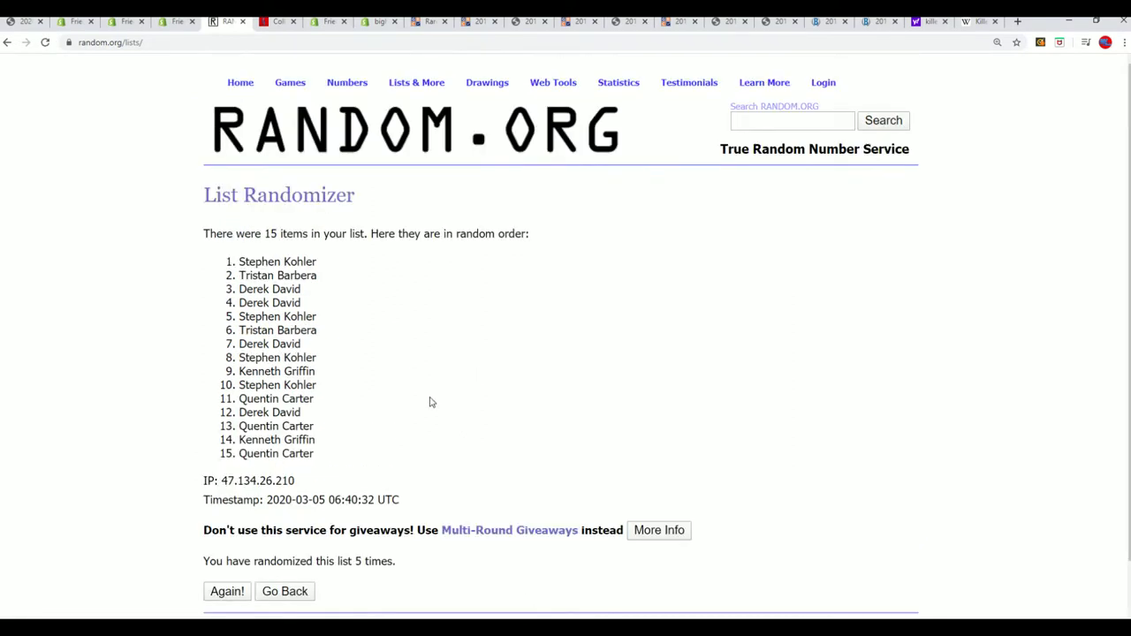
{"action": "scroll", "coordinate": [374, 379], "scroll_direction": "down", "scroll_amount": 2}
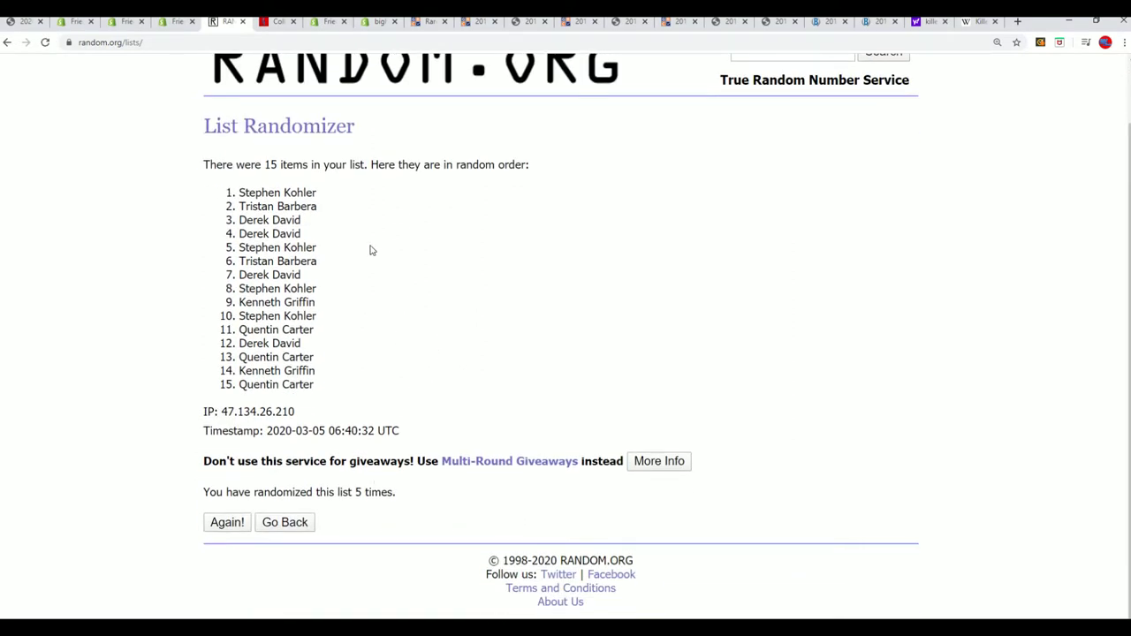
{"action": "left_click", "coordinate": [227, 522]}
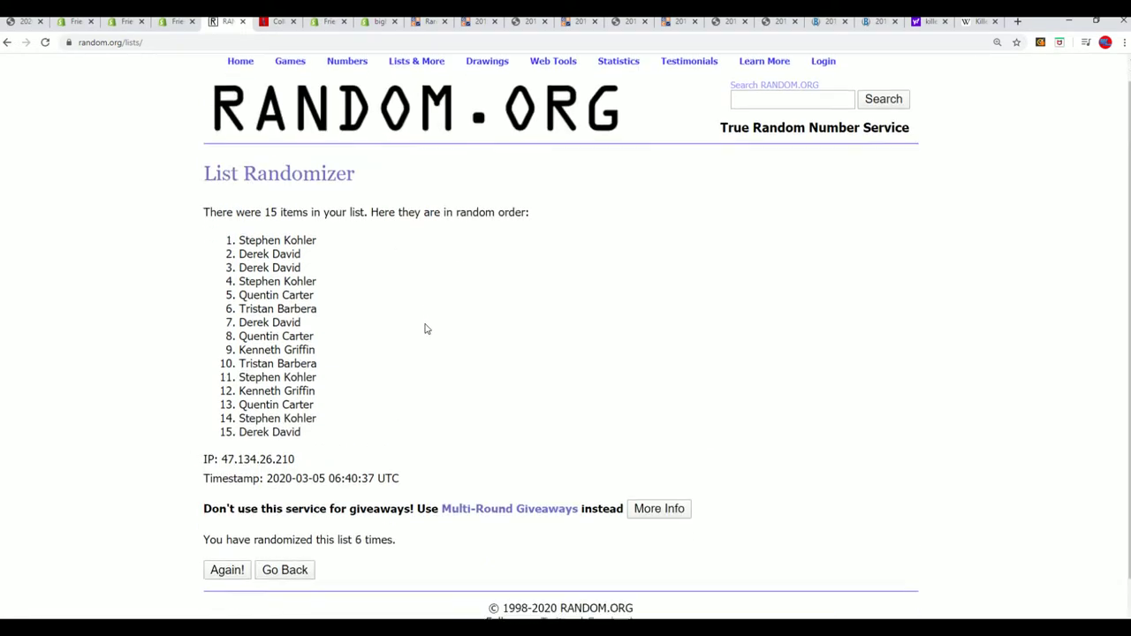
{"action": "scroll", "coordinate": [429, 325], "scroll_direction": "down", "scroll_amount": 2}
{"action": "left_click", "coordinate": [231, 523]}
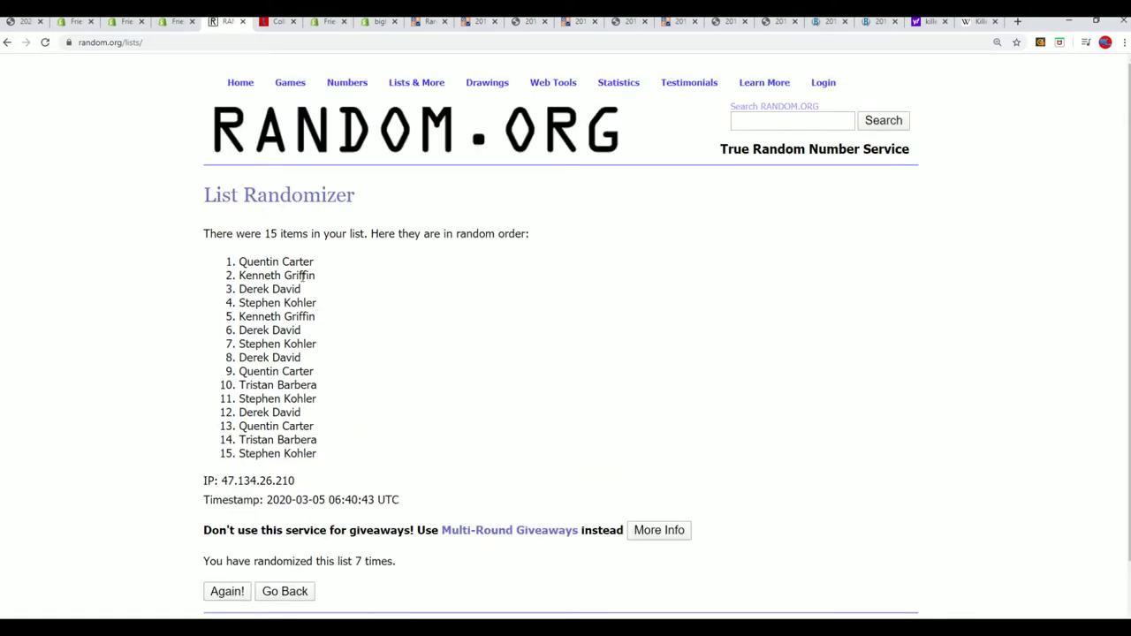
{"action": "left_click_drag", "start_coordinate": [328, 318], "coordinate": [236, 262]}
{"action": "right_click", "coordinate": [254, 266]}
{"action": "left_click", "coordinate": [288, 281]}
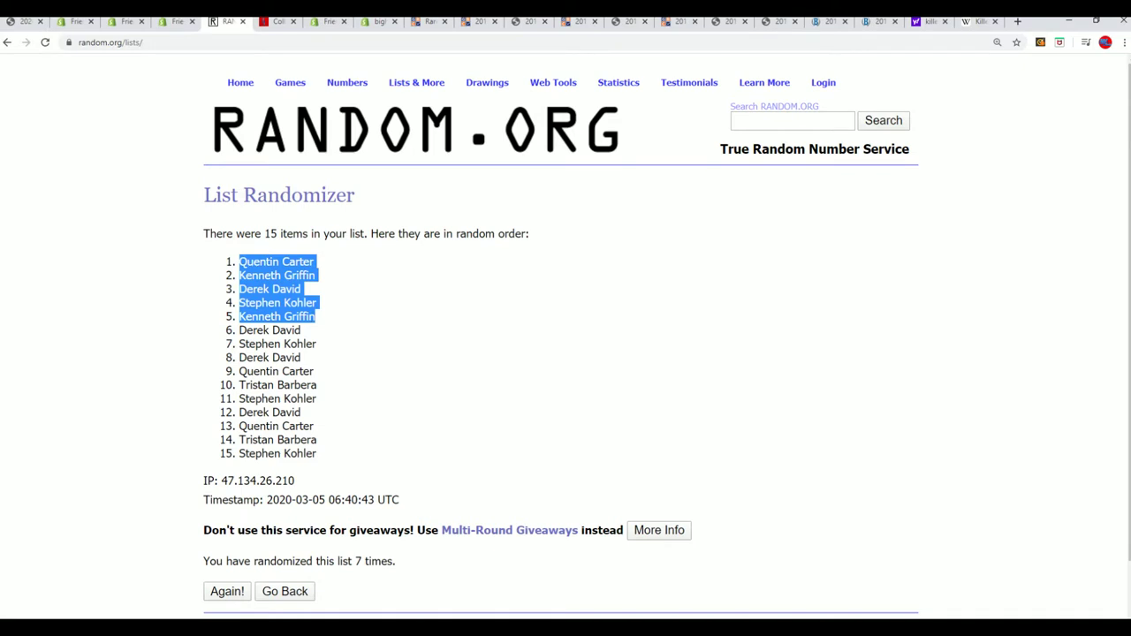
- Paste the five shuffled names into Notepad after the last Arturo Vargas
{"action": "key", "text": "alt+Tab"}
{"action": "left_click_drag", "start_coordinate": [1065, 125], "coordinate": [681, 101]}
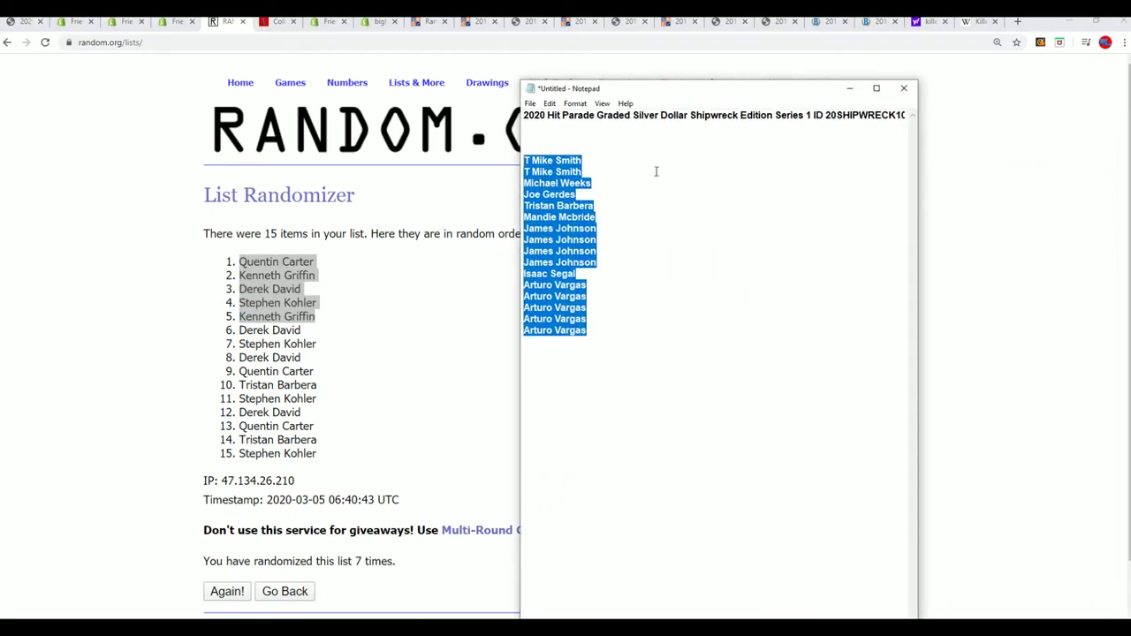
{"action": "left_click", "coordinate": [593, 333]}
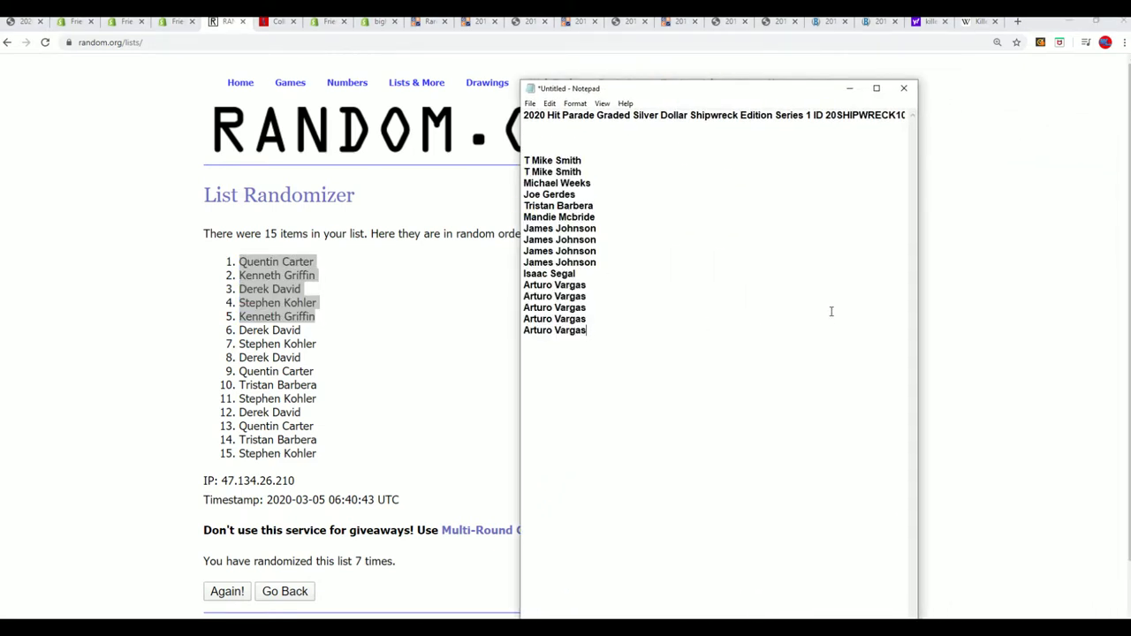
{"action": "key", "text": "ctrl+v"}
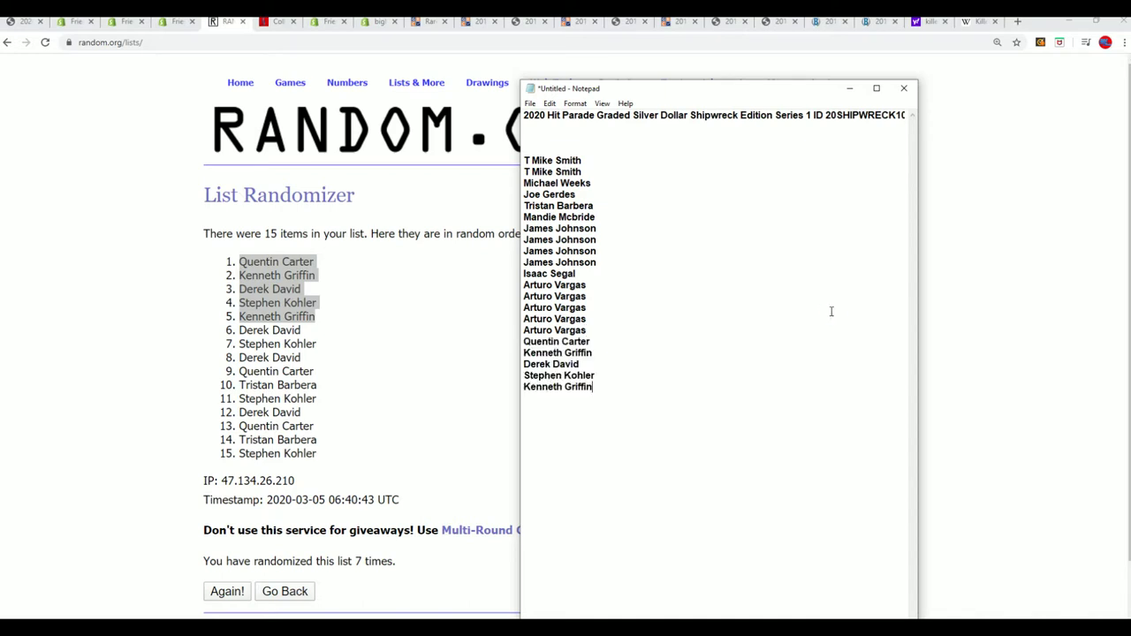
{"action": "left_click_drag", "start_coordinate": [601, 387], "coordinate": [523, 159]}
{"action": "right_click", "coordinate": [536, 172]}
{"action": "left_click", "coordinate": [565, 215]}
{"action": "left_click", "coordinate": [590, 399]}
{"action": "key", "text": "Return"}
{"action": "key", "text": "ctrl+v"}
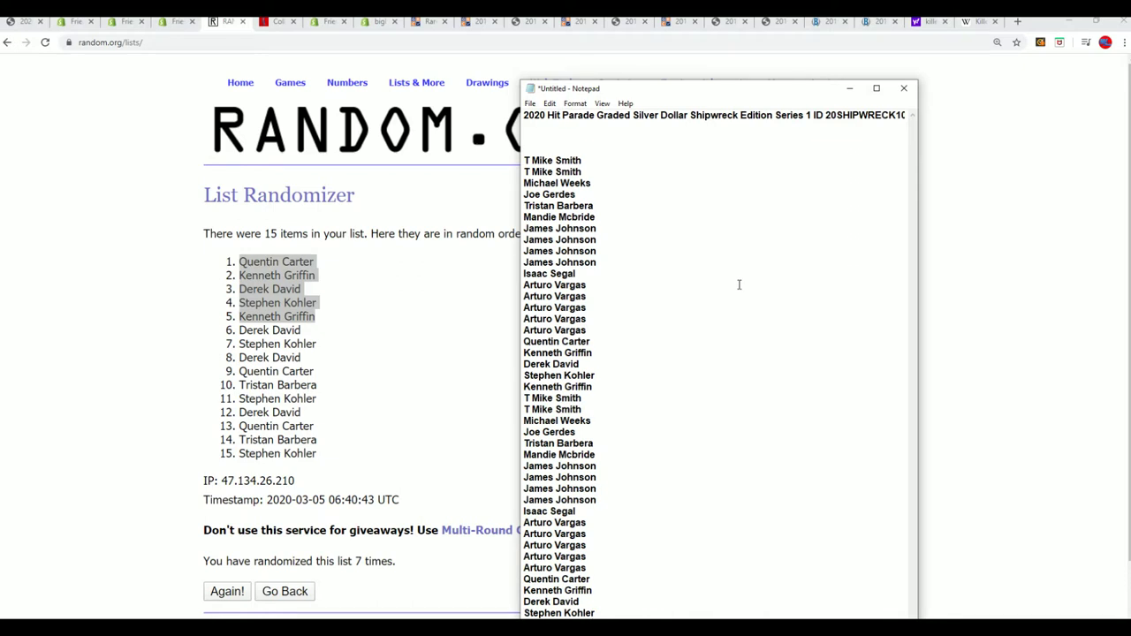
{"action": "scroll", "coordinate": [760, 285], "scroll_direction": "right", "scroll_amount": 1}
{"action": "scroll", "coordinate": [736, 286], "scroll_direction": "left", "scroll_amount": 1}
{"action": "left_click_drag", "start_coordinate": [604, 264], "coordinate": [529, 230]}
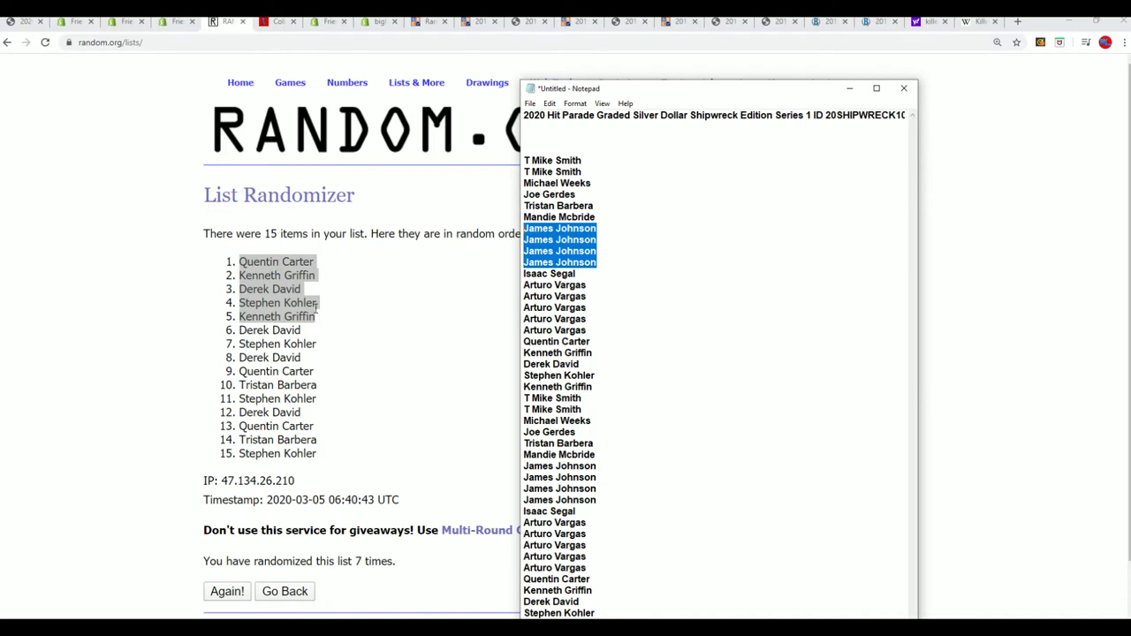
{"action": "left_click_drag", "start_coordinate": [680, 84], "coordinate": [678, 16]}
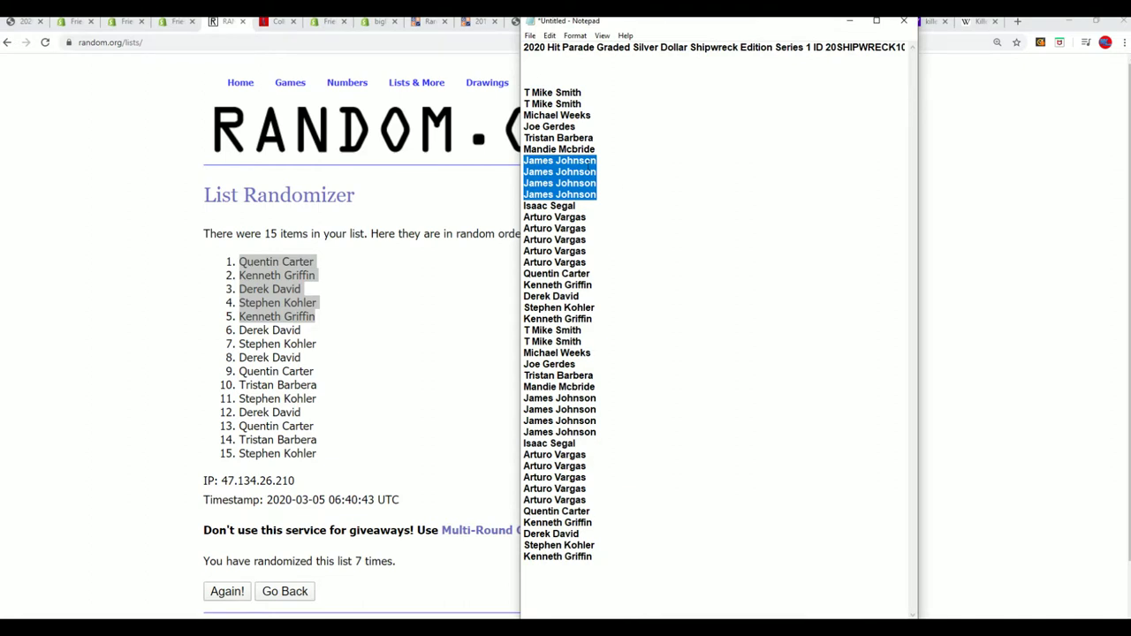
{"action": "left_click", "coordinate": [599, 193]}
{"action": "left_click_drag", "start_coordinate": [599, 193], "coordinate": [524, 160]}
{"action": "left_click_drag", "start_coordinate": [597, 432], "coordinate": [524, 399]}
{"action": "left_click", "coordinate": [556, 173]}
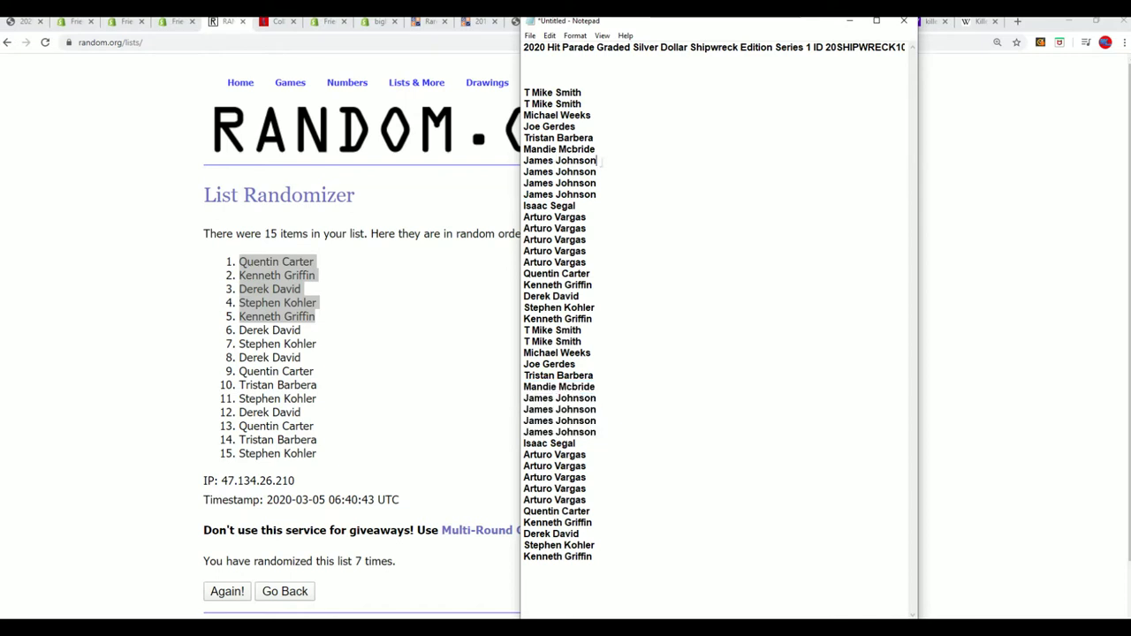
{"action": "left_click_drag", "start_coordinate": [604, 407], "coordinate": [529, 410]}
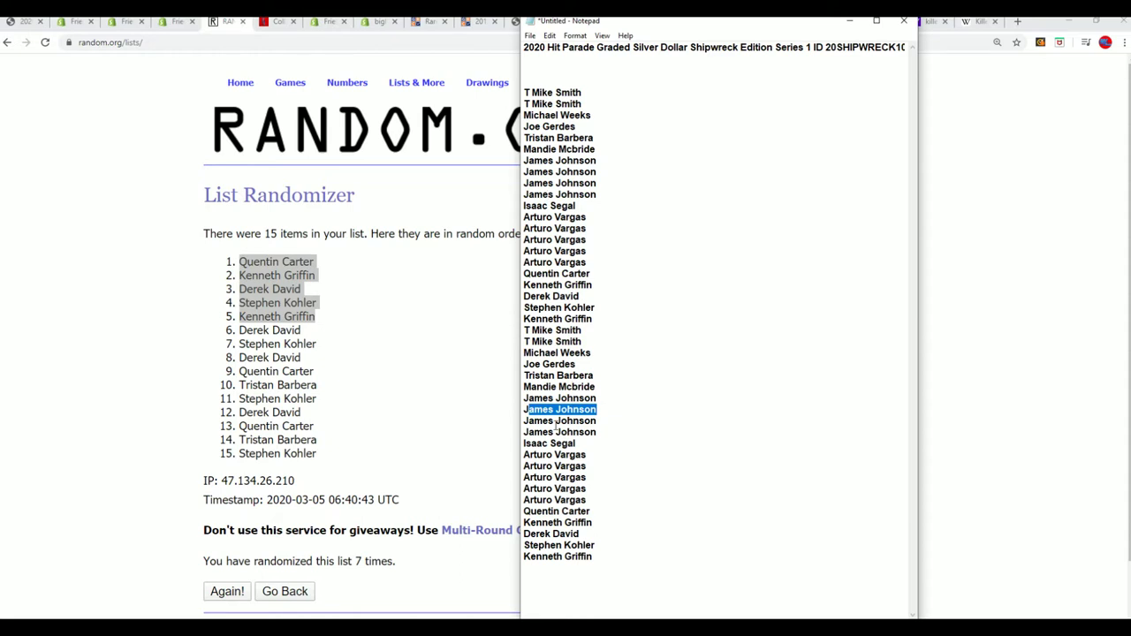
{"action": "left_click", "coordinate": [604, 561]}
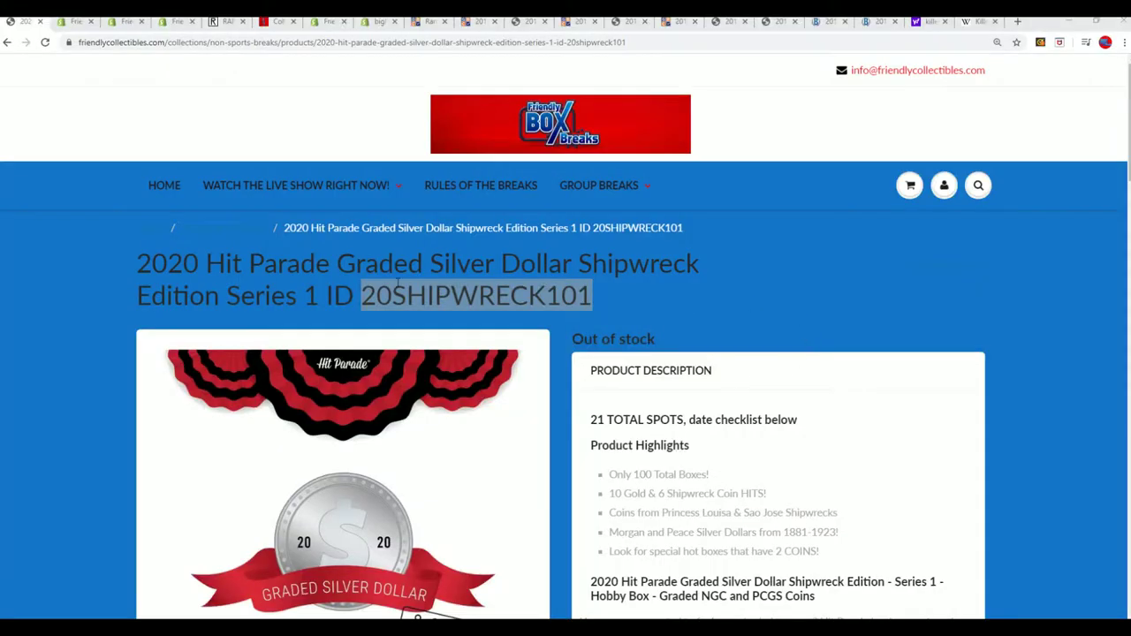
- Scroll the Shipwreck product page and show another product photo as the main image
{"action": "scroll", "coordinate": [676, 320], "scroll_direction": "down", "scroll_amount": 7}
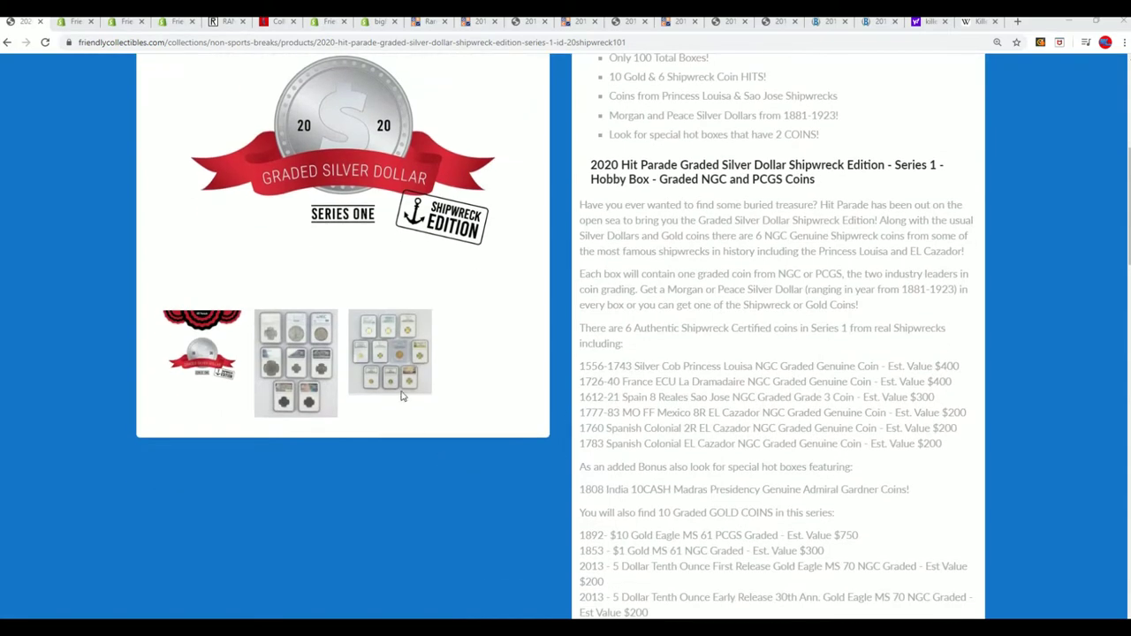
{"action": "scroll", "coordinate": [411, 294], "scroll_direction": "up", "scroll_amount": 4}
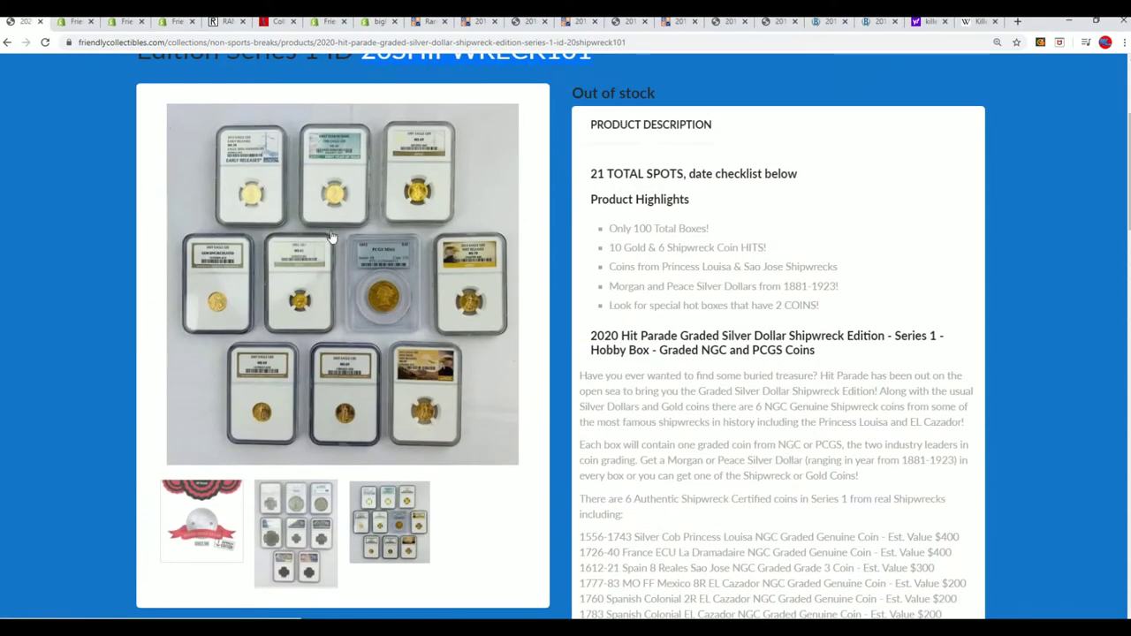
{"action": "left_click", "coordinate": [298, 505]}
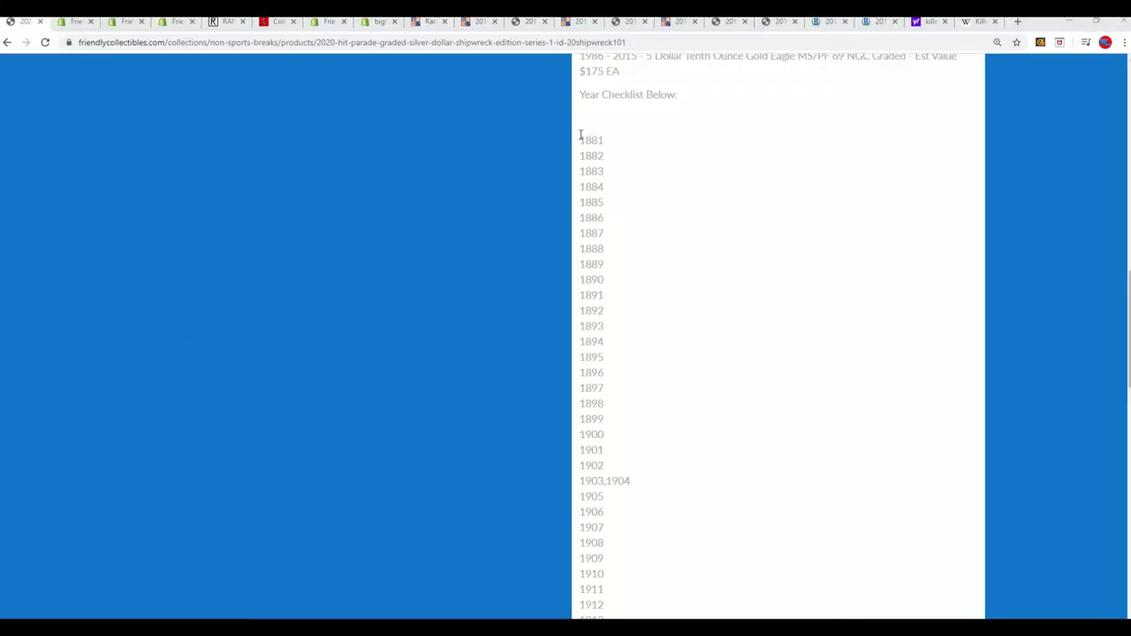
{"action": "left_click_drag", "start_coordinate": [580, 137], "coordinate": [692, 419]}
{"action": "scroll", "coordinate": [697, 386], "scroll_direction": "down", "scroll_amount": 4}
{"action": "right_click", "coordinate": [591, 370]}
{"action": "left_click", "coordinate": [632, 381]}
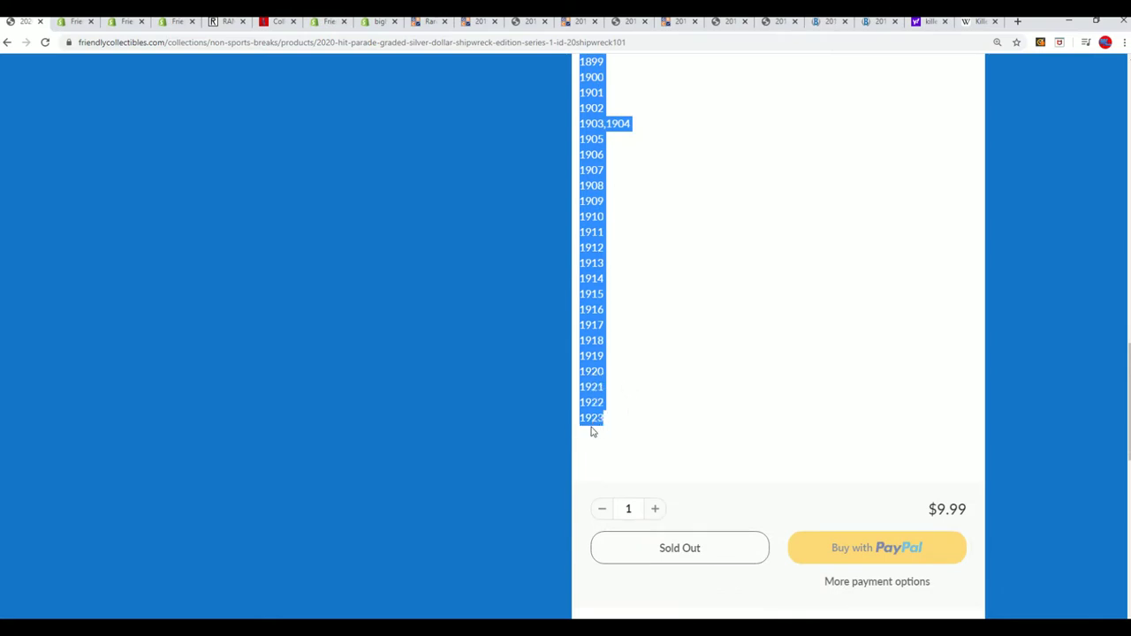
{"action": "scroll", "coordinate": [592, 431], "scroll_direction": "up", "scroll_amount": 5}
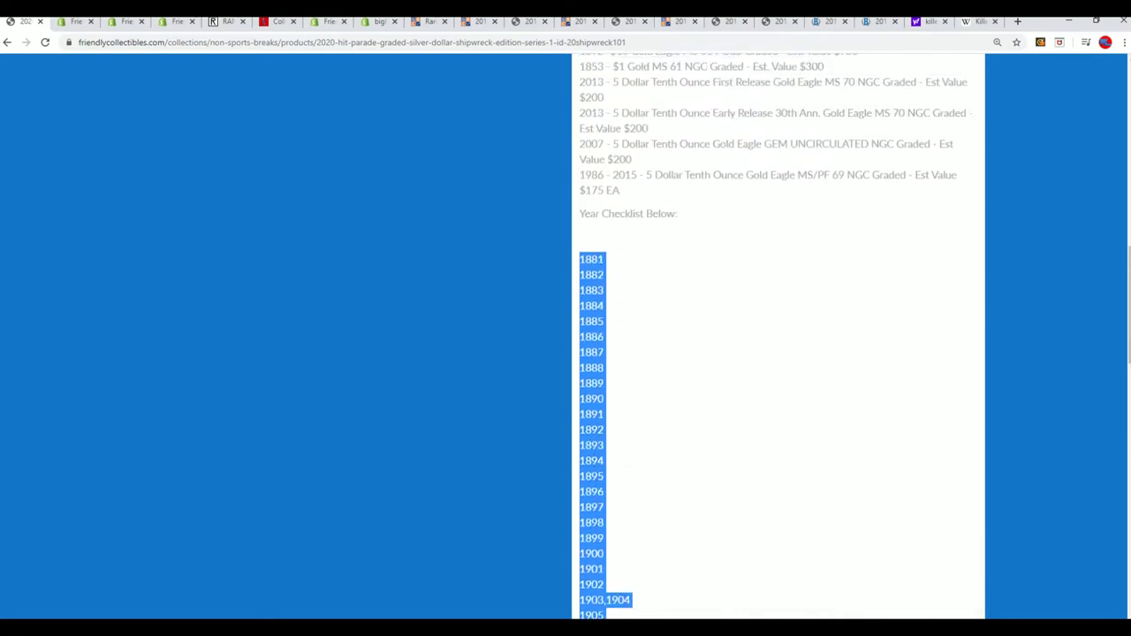
{"action": "key", "text": "alt+Tab"}
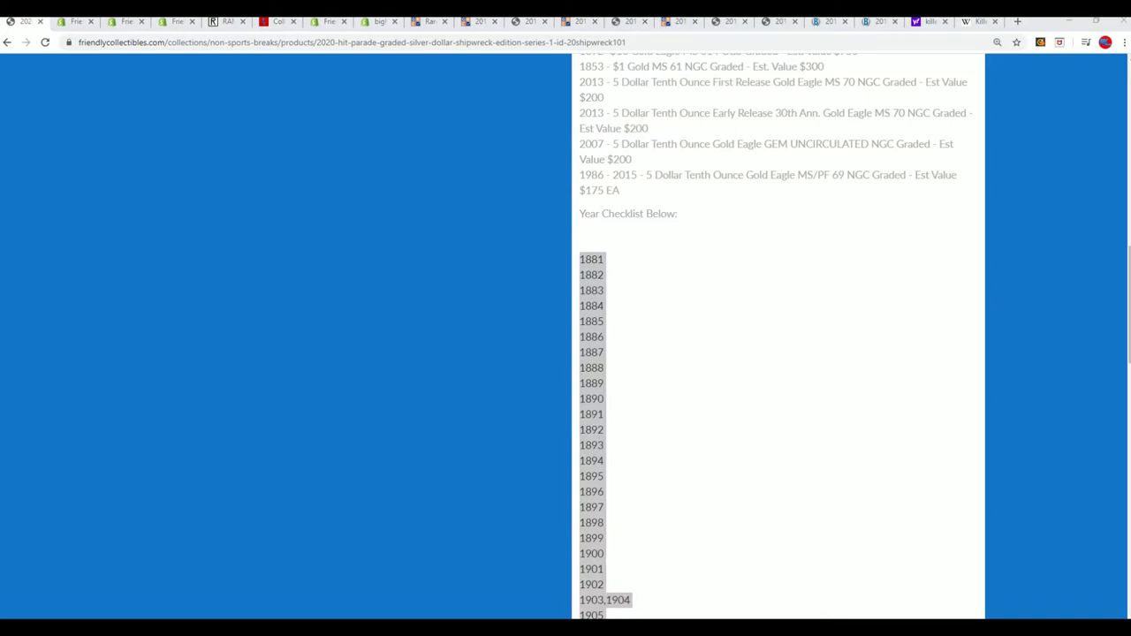
{"action": "scroll", "coordinate": [705, 451], "scroll_direction": "down", "scroll_amount": 6}
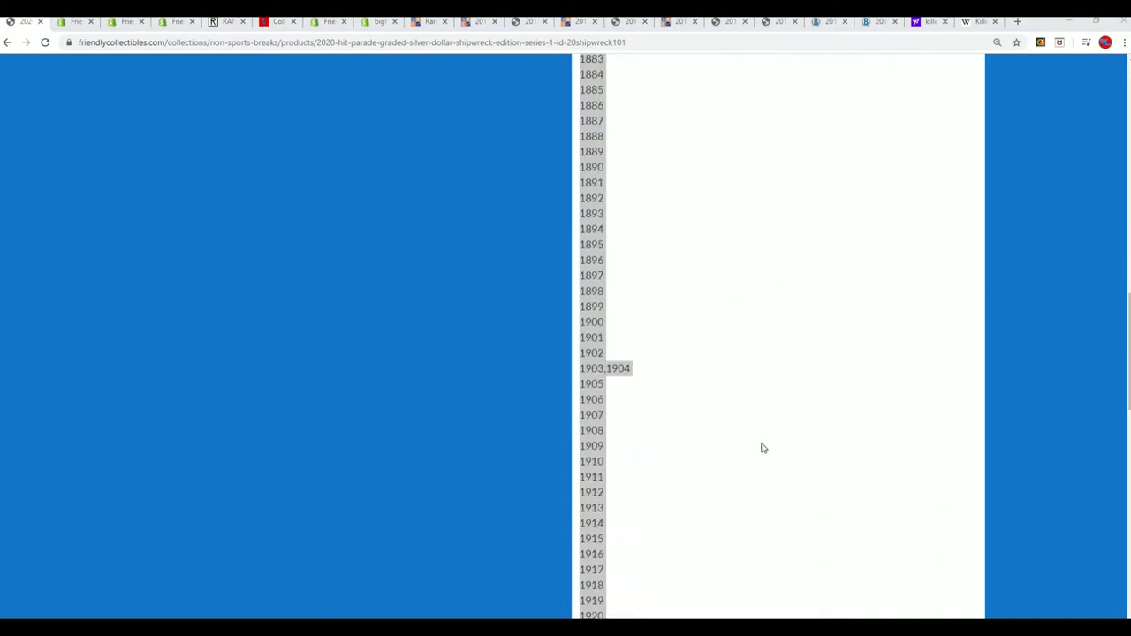
{"action": "scroll", "coordinate": [706, 429], "scroll_direction": "up", "scroll_amount": 4}
{"action": "scroll", "coordinate": [705, 429], "scroll_direction": "up", "scroll_amount": 3}
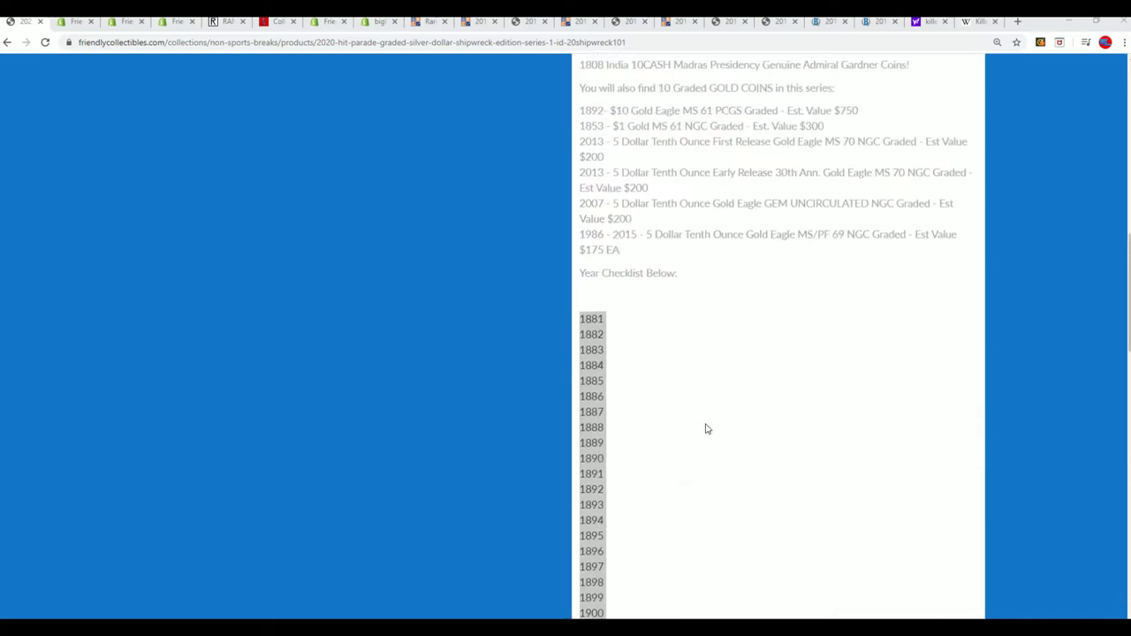
{"action": "scroll", "coordinate": [609, 362], "scroll_direction": "down", "scroll_amount": 1}
{"action": "scroll", "coordinate": [652, 427], "scroll_direction": "down", "scroll_amount": 3}
{"action": "scroll", "coordinate": [629, 469], "scroll_direction": "up", "scroll_amount": 3}
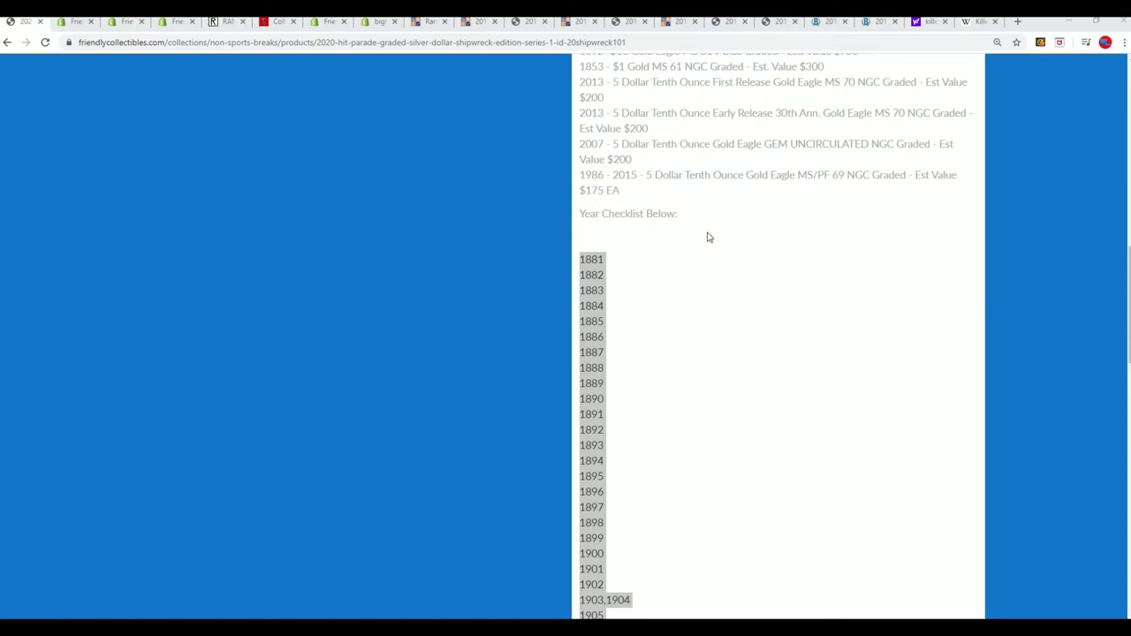
{"action": "scroll", "coordinate": [822, 113], "scroll_direction": "up", "scroll_amount": 1}
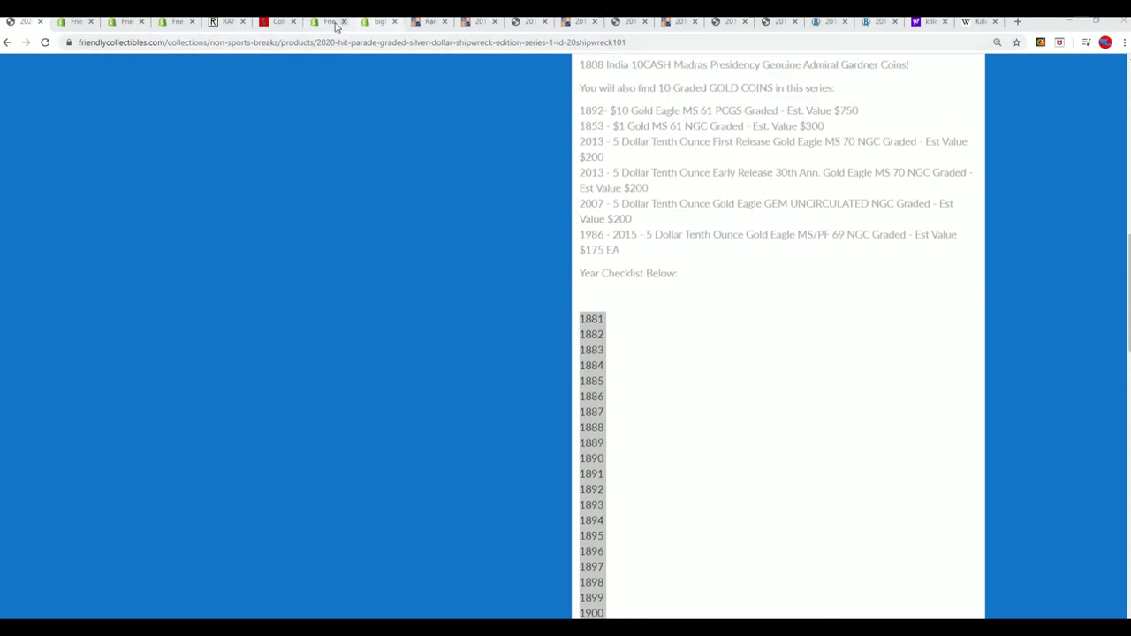
- Open a blank List Randomizer form on RANDOM.ORG via Lists & More
{"action": "left_click", "coordinate": [222, 21]}
{"action": "mouse_move", "coordinate": [416, 82]}
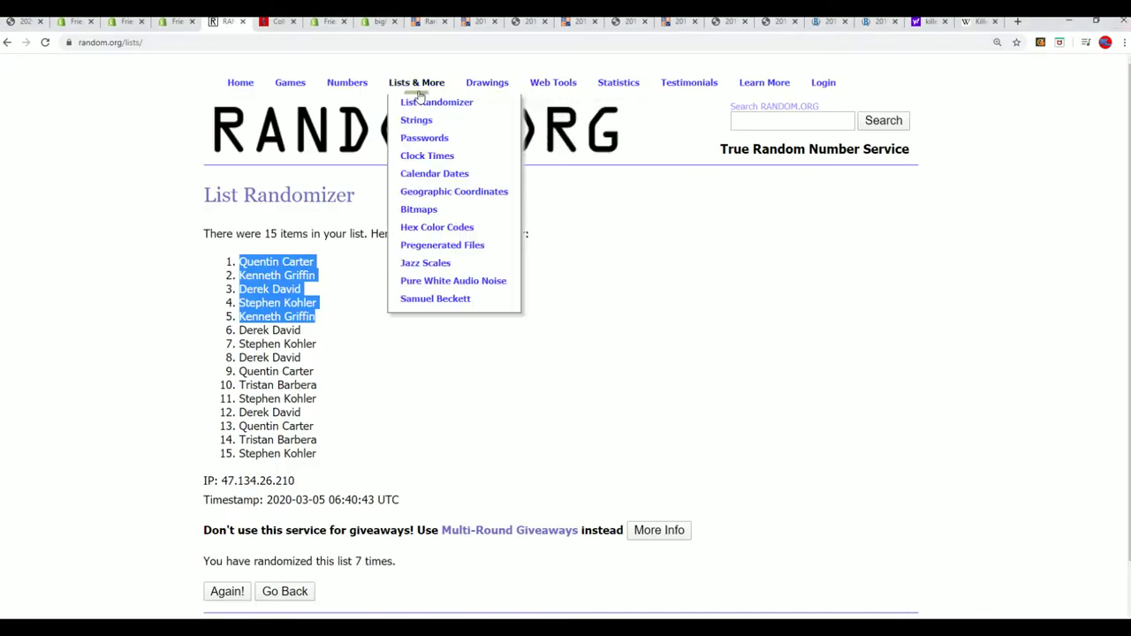
{"action": "left_click", "coordinate": [437, 101]}
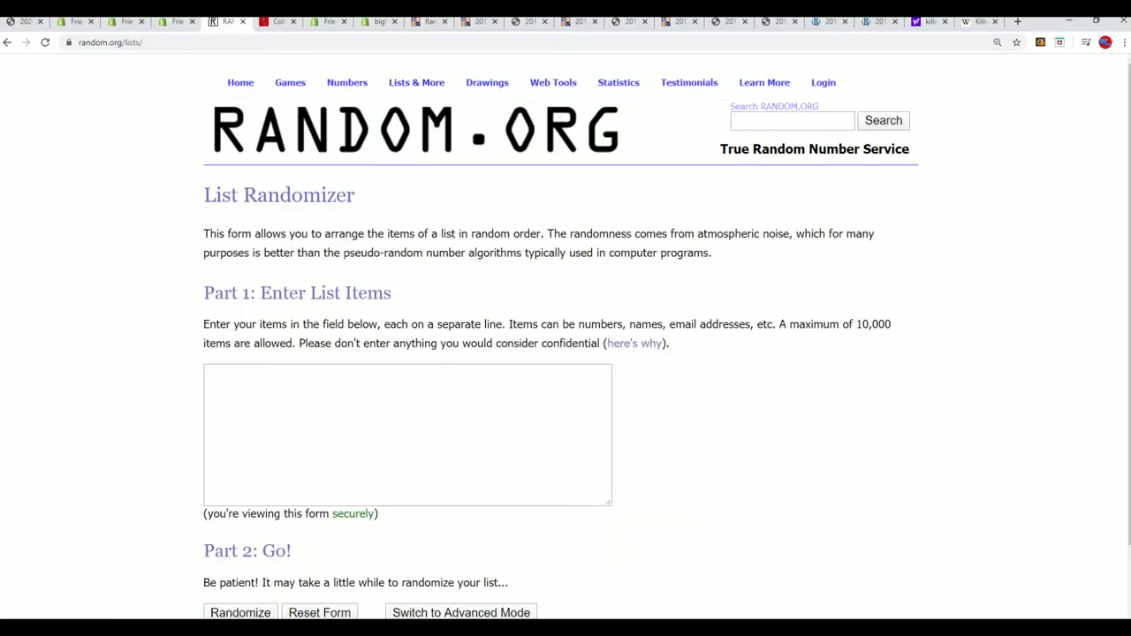
- Copy all owner names from Notepad and paste them into the list box
{"action": "left_click_drag", "start_coordinate": [1130, 86], "coordinate": [568, 66]}
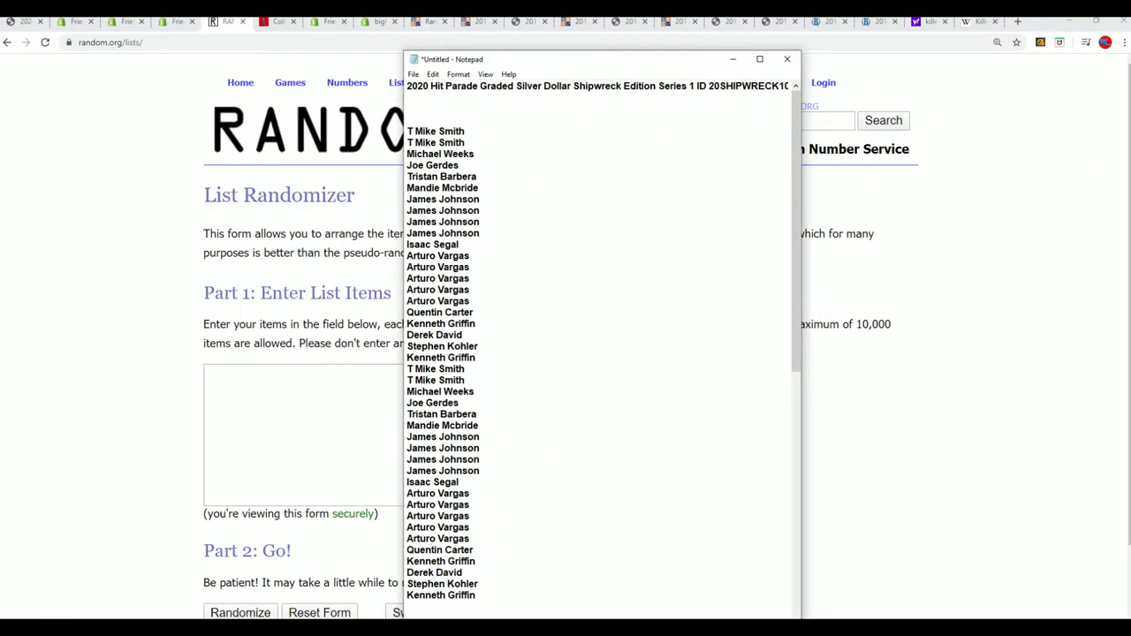
{"action": "left_click_drag", "start_coordinate": [482, 600], "coordinate": [411, 130]}
{"action": "right_click", "coordinate": [453, 144]}
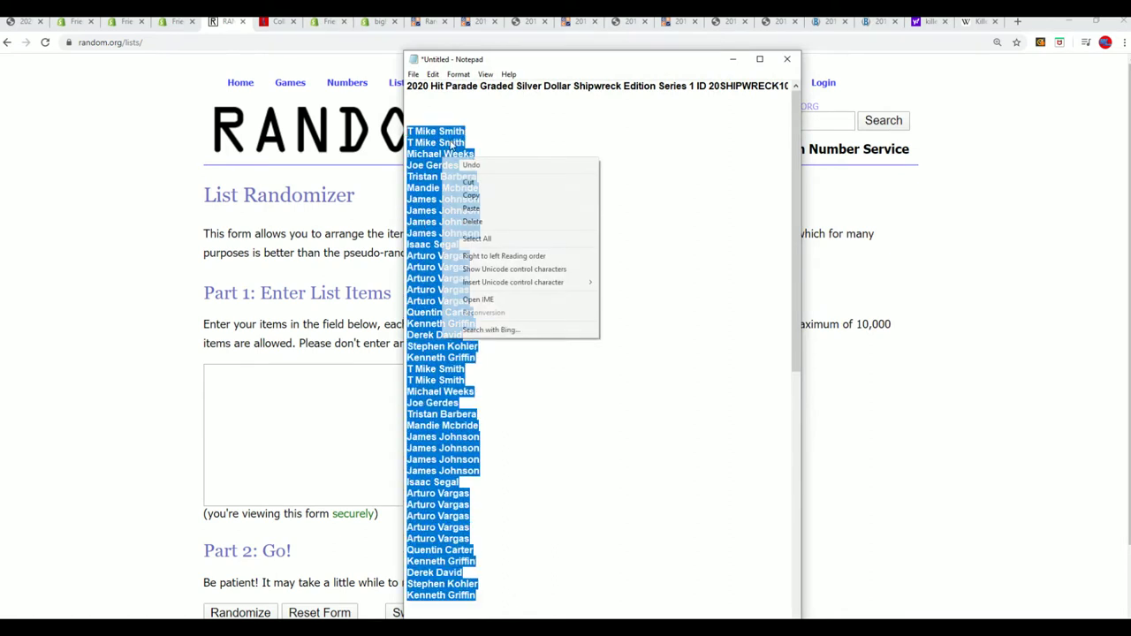
{"action": "left_click", "coordinate": [453, 196]}
{"action": "right_click", "coordinate": [245, 380]}
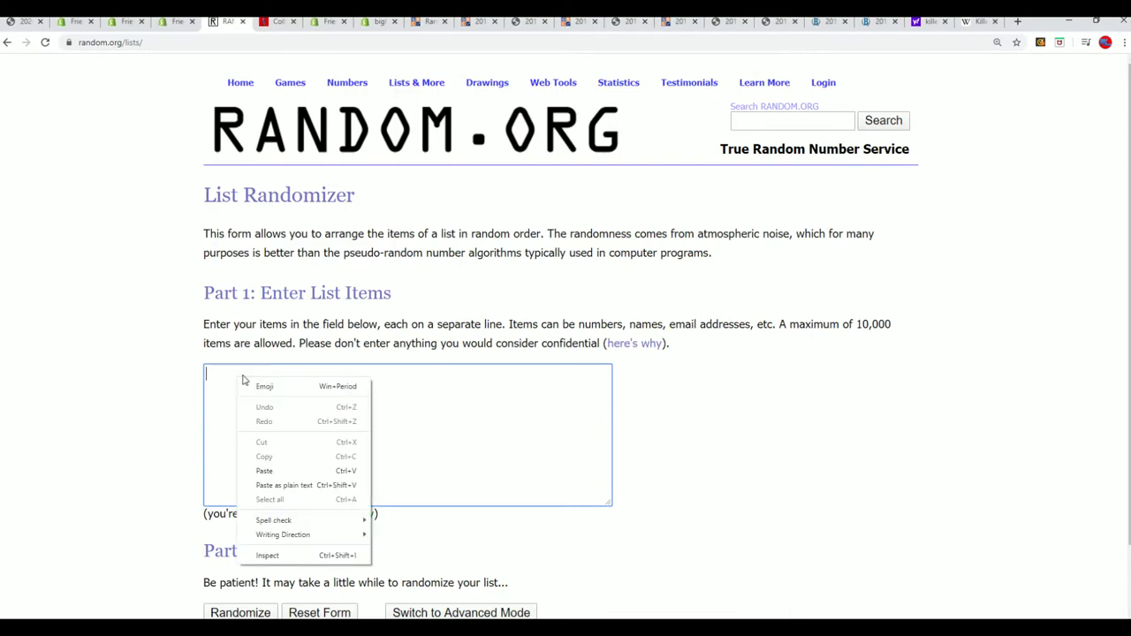
{"action": "left_click", "coordinate": [265, 471]}
{"action": "scroll", "coordinate": [174, 536], "scroll_direction": "down", "scroll_amount": 1}
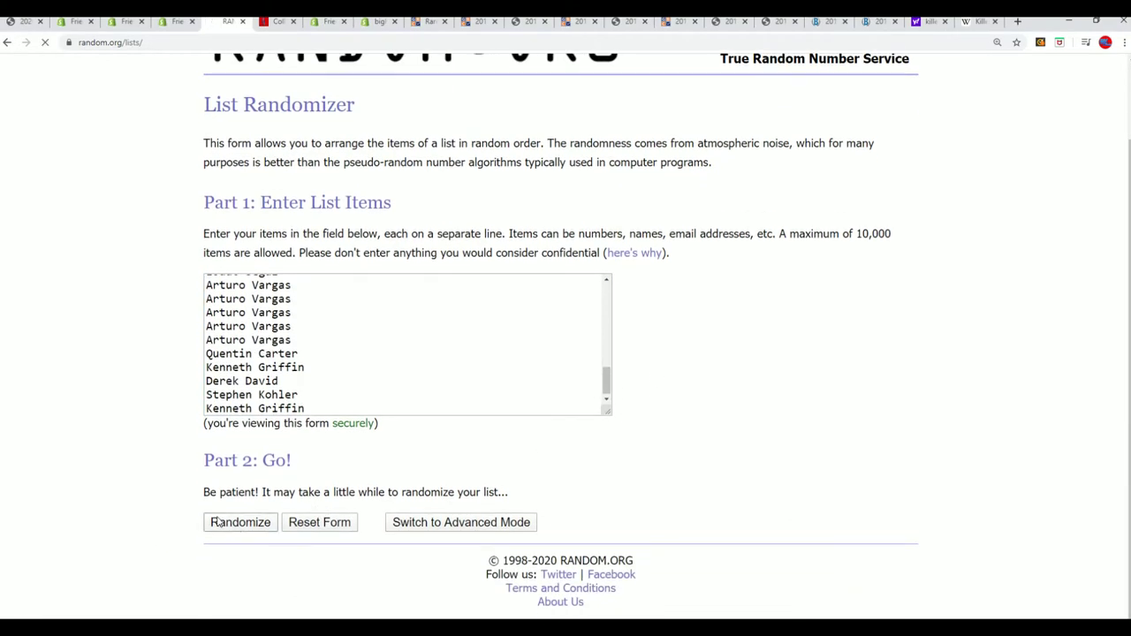
- Randomize the 42 pasted names seven times
{"action": "left_click", "coordinate": [221, 522]}
{"action": "scroll", "coordinate": [266, 477], "scroll_direction": "down", "scroll_amount": 5}
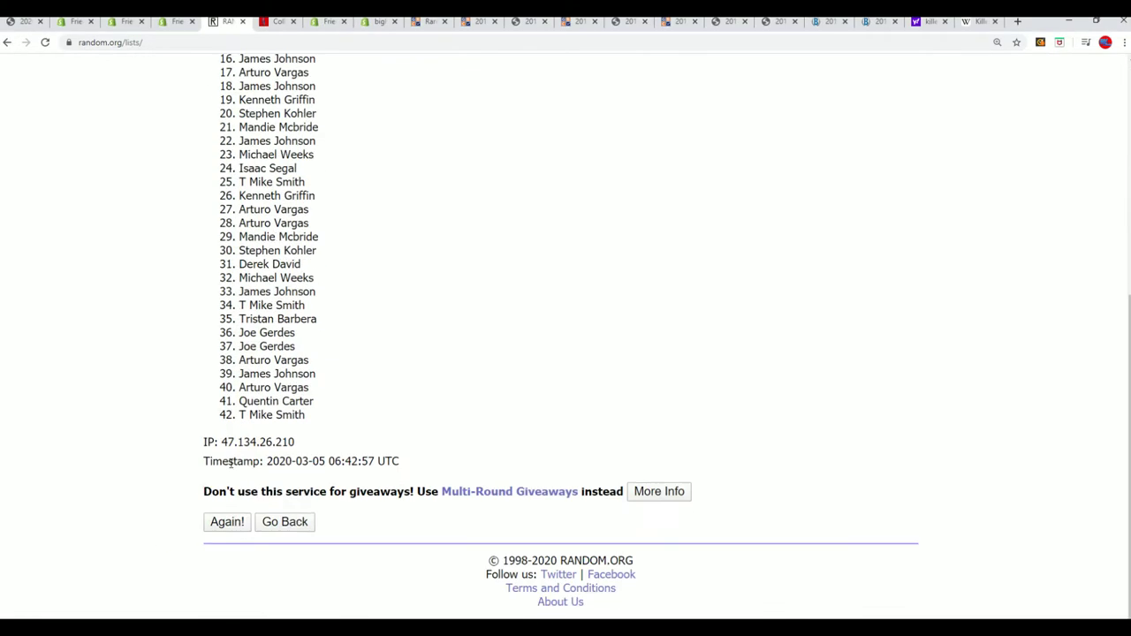
{"action": "left_click", "coordinate": [227, 521]}
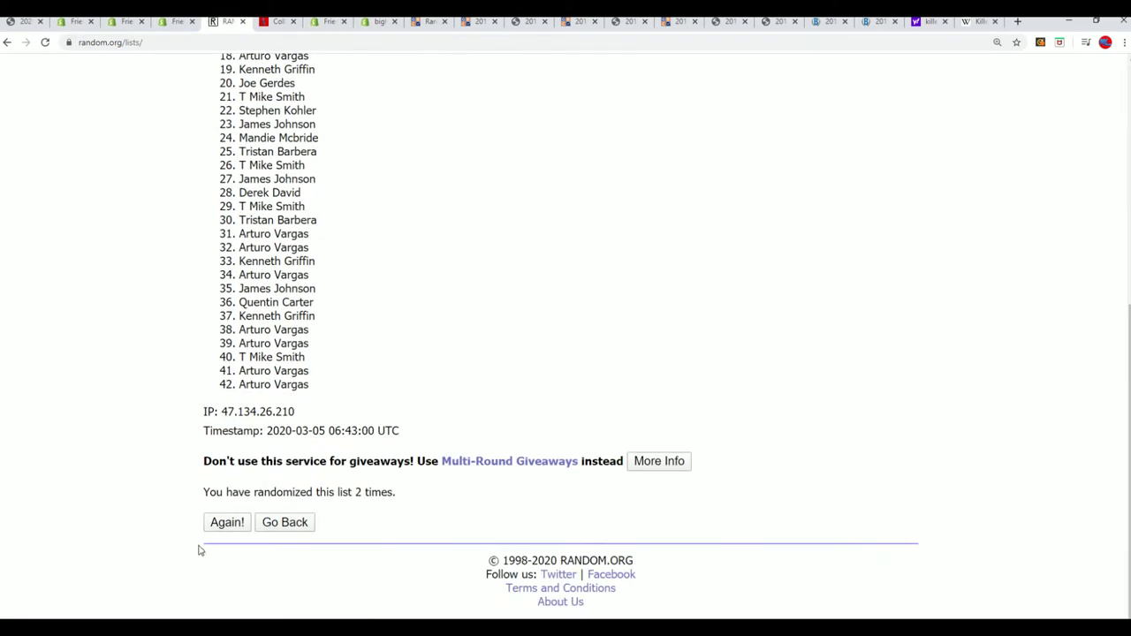
{"action": "left_click", "coordinate": [228, 527]}
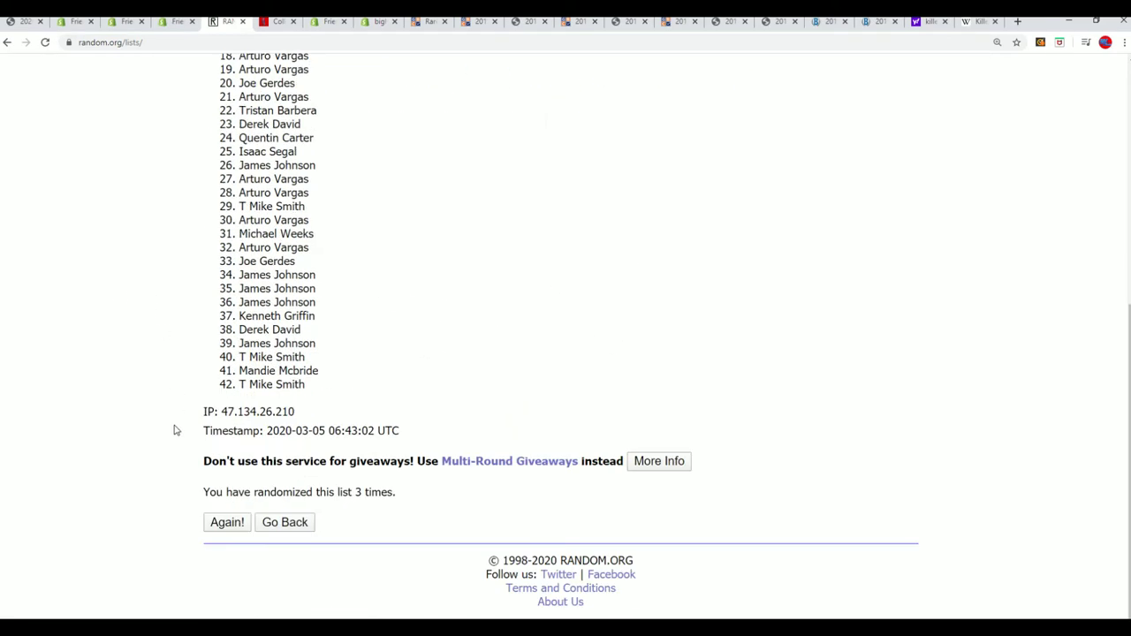
{"action": "left_click", "coordinate": [223, 524]}
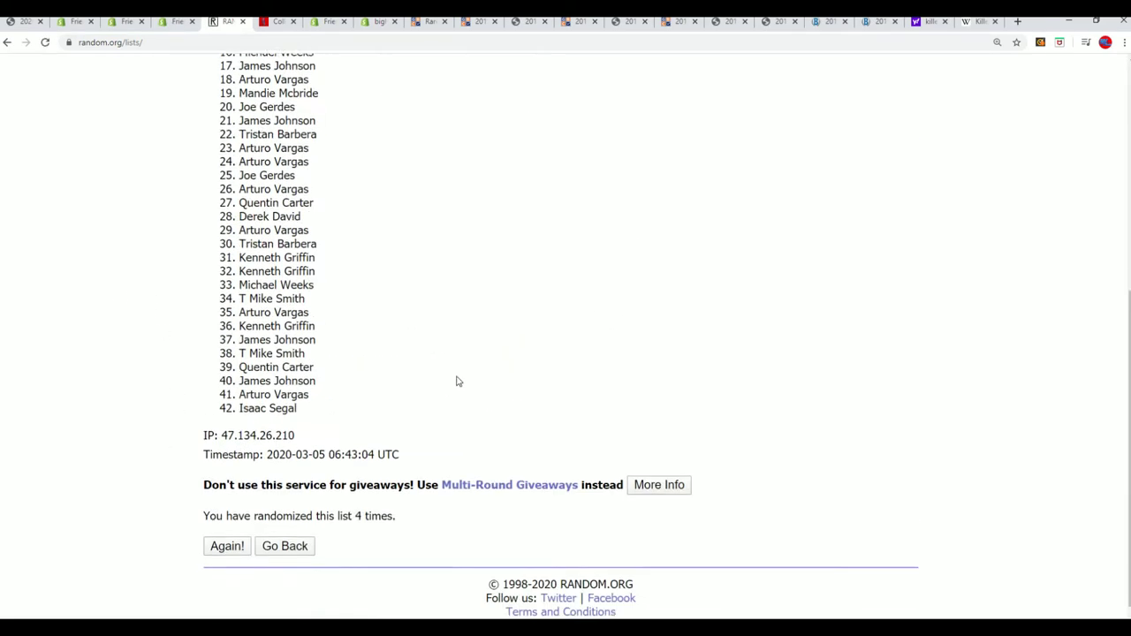
{"action": "left_click", "coordinate": [221, 545]}
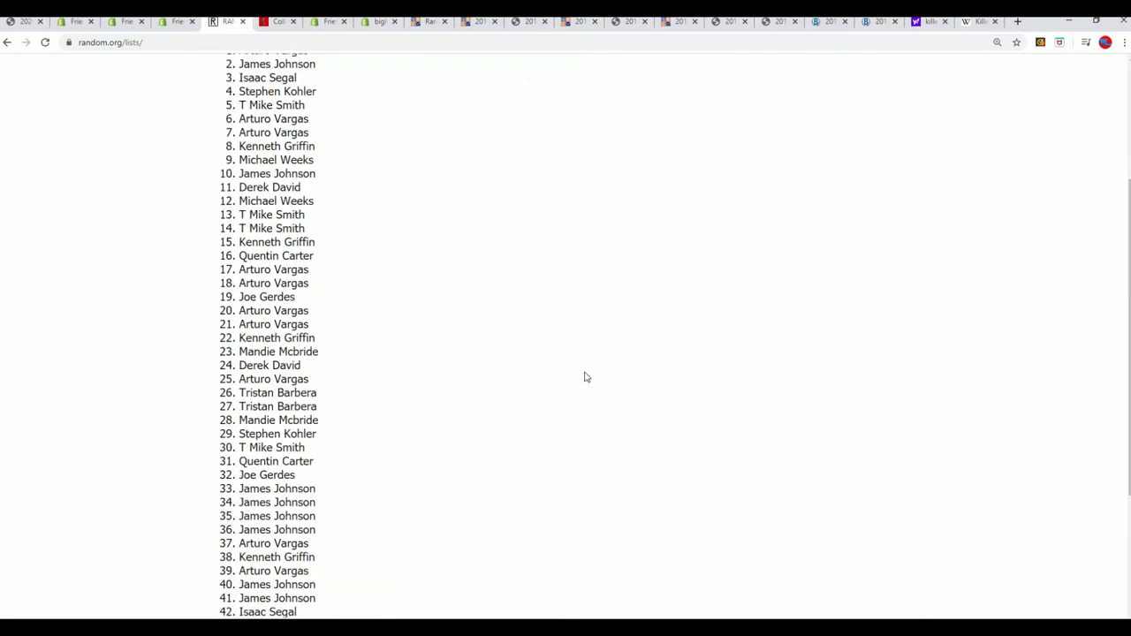
{"action": "left_click", "coordinate": [227, 545]}
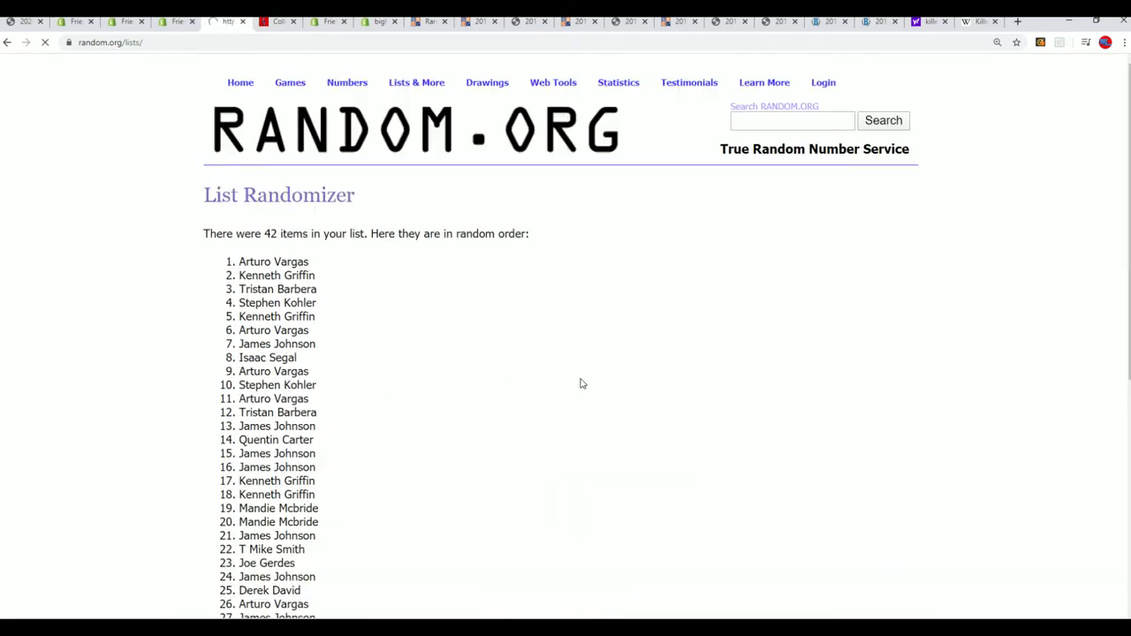
{"action": "scroll", "coordinate": [196, 555], "scroll_direction": "down", "scroll_amount": 1}
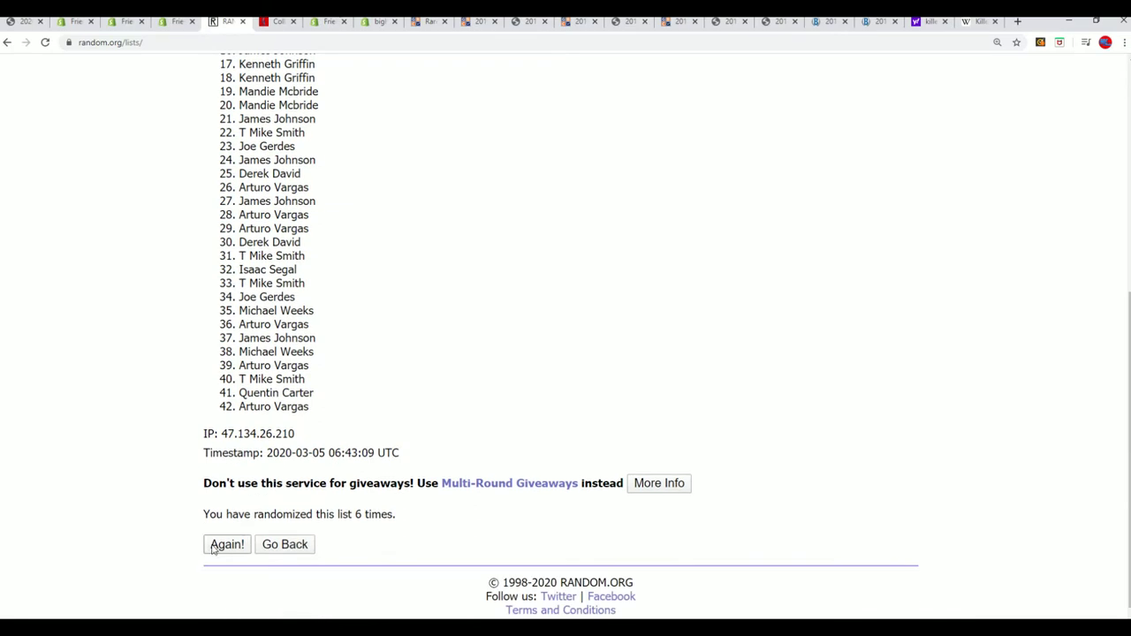
{"action": "left_click", "coordinate": [219, 547]}
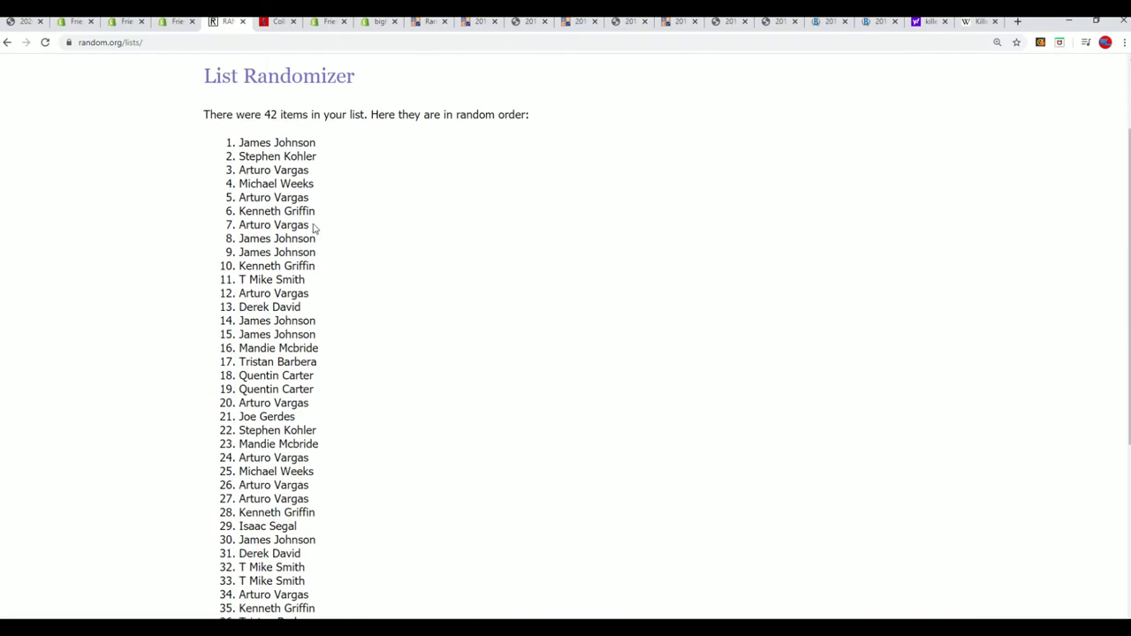
- Select and copy all 42 shuffled owner names from the results
{"action": "left_click_drag", "start_coordinate": [239, 139], "coordinate": [295, 514]}
{"action": "right_click", "coordinate": [295, 514]}
{"action": "left_click", "coordinate": [292, 505]}
{"action": "scroll", "coordinate": [424, 548], "scroll_direction": "down", "scroll_amount": 2}
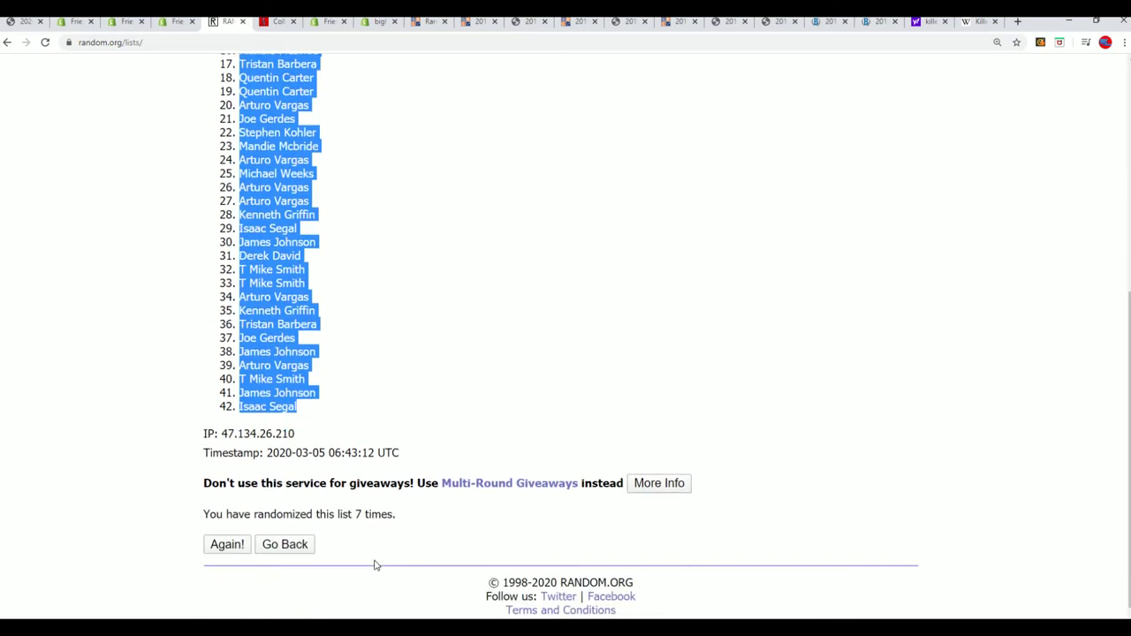
{"action": "scroll", "coordinate": [452, 538], "scroll_direction": "up", "scroll_amount": 4}
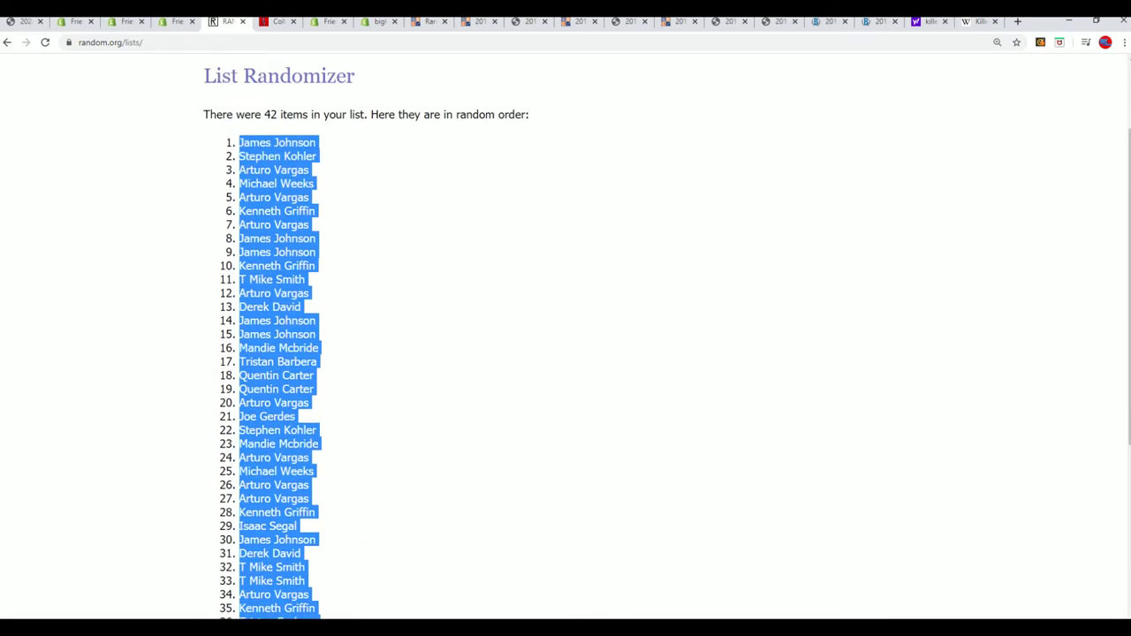
{"action": "key", "text": "alt+Tab"}
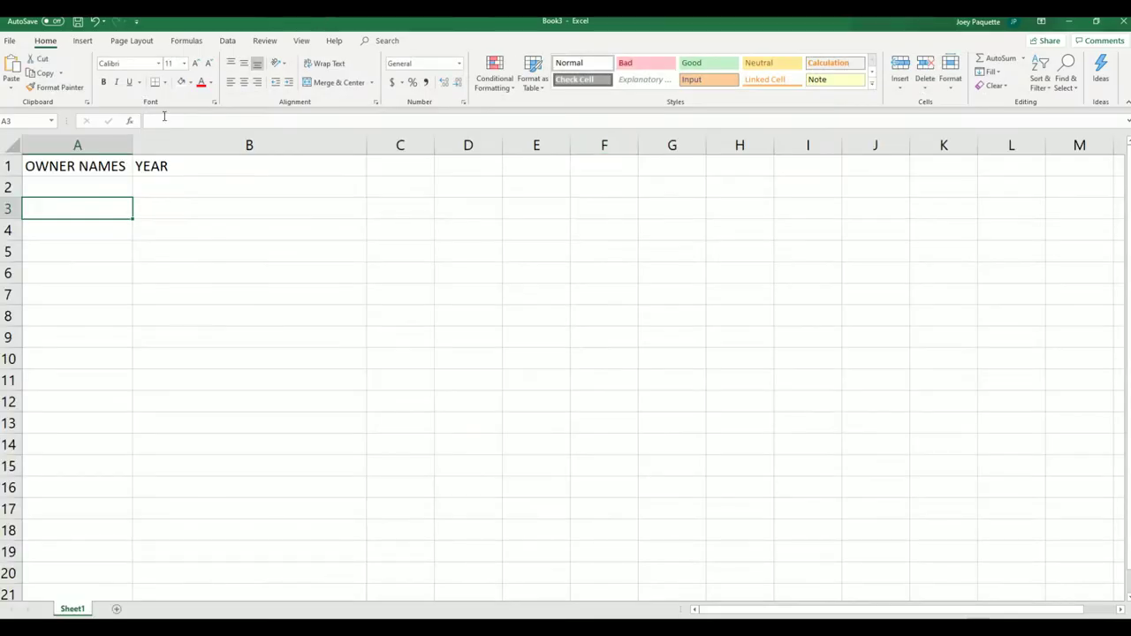
- Paste the owner names into A2 as Unicode Text and set column A width to 17.86
{"action": "left_click", "coordinate": [127, 143]}
{"action": "left_click_drag", "start_coordinate": [132, 144], "coordinate": [275, 144]}
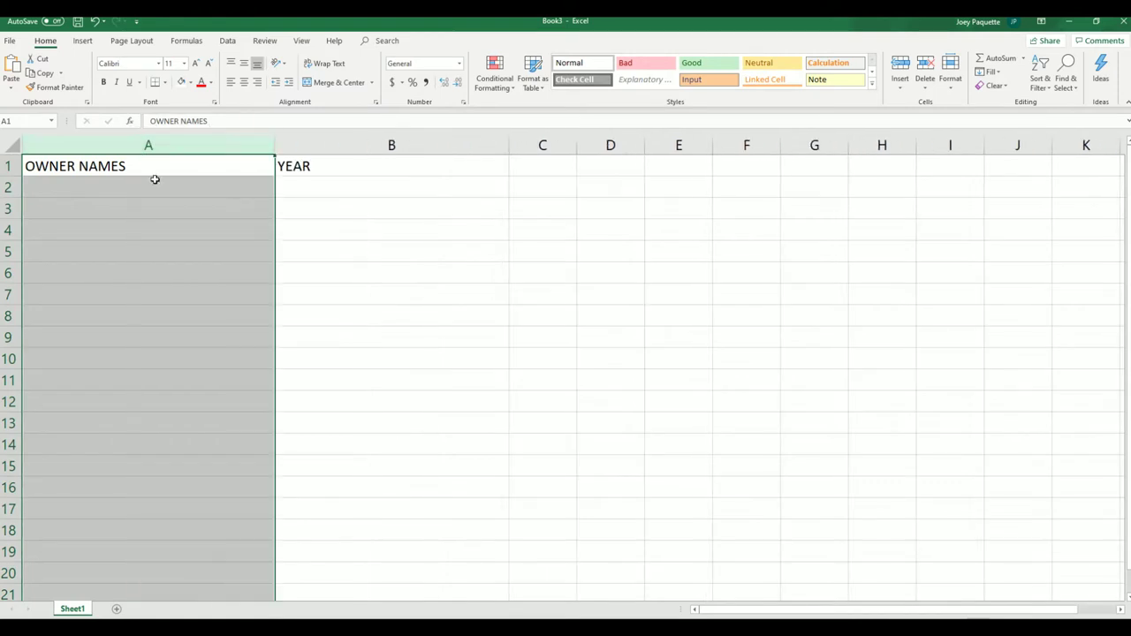
{"action": "left_click", "coordinate": [98, 187]}
{"action": "right_click", "coordinate": [100, 188]}
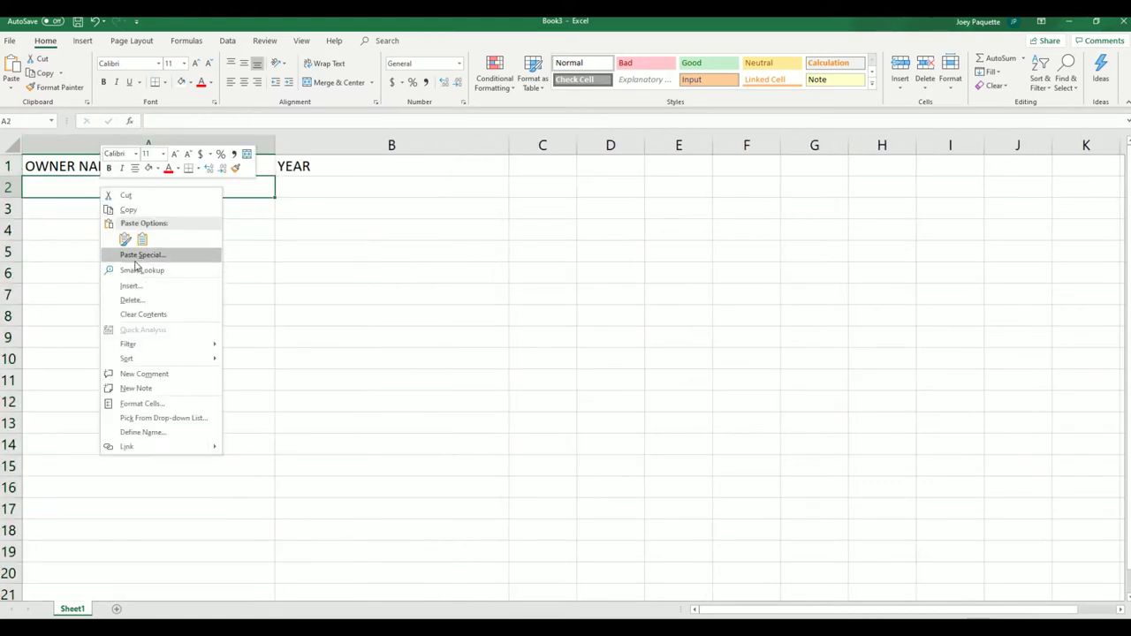
{"action": "left_click", "coordinate": [139, 256]}
{"action": "left_click", "coordinate": [53, 188]}
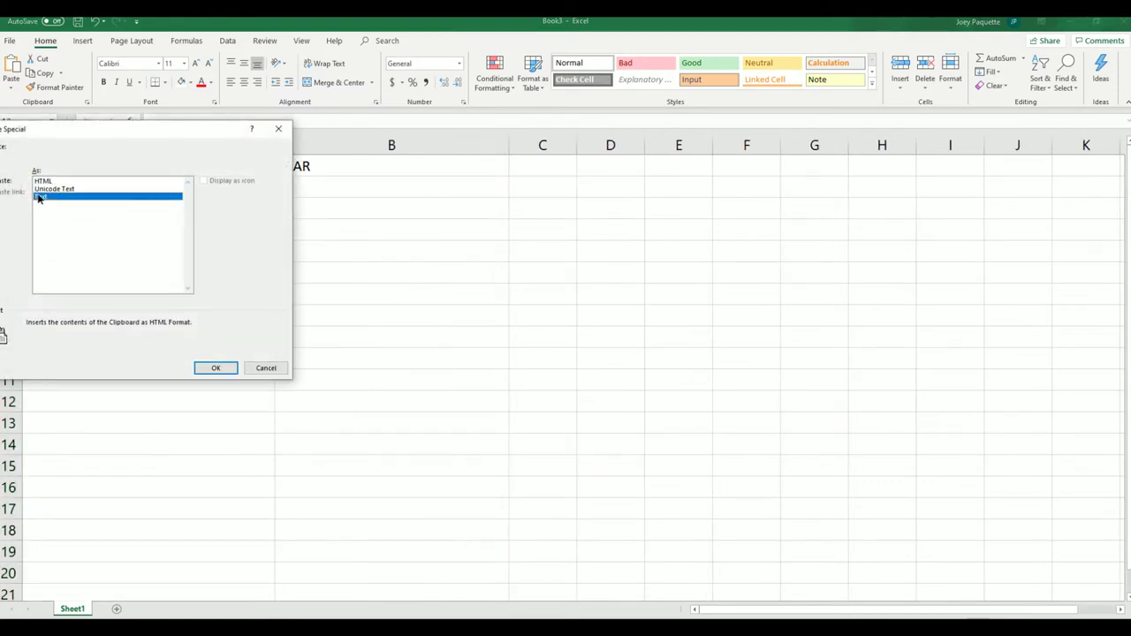
{"action": "left_click", "coordinate": [215, 368]}
{"action": "left_click", "coordinate": [206, 141]}
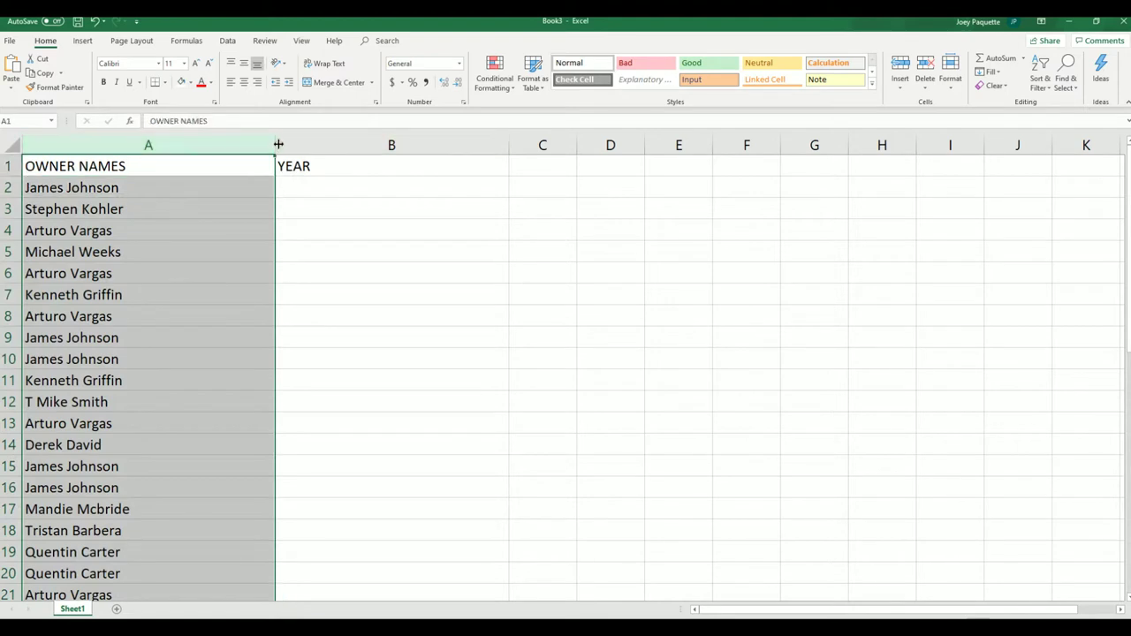
{"action": "left_click_drag", "start_coordinate": [275, 144], "coordinate": [159, 171]}
- Center the YEAR heading in cell B1
{"action": "left_click", "coordinate": [215, 182]}
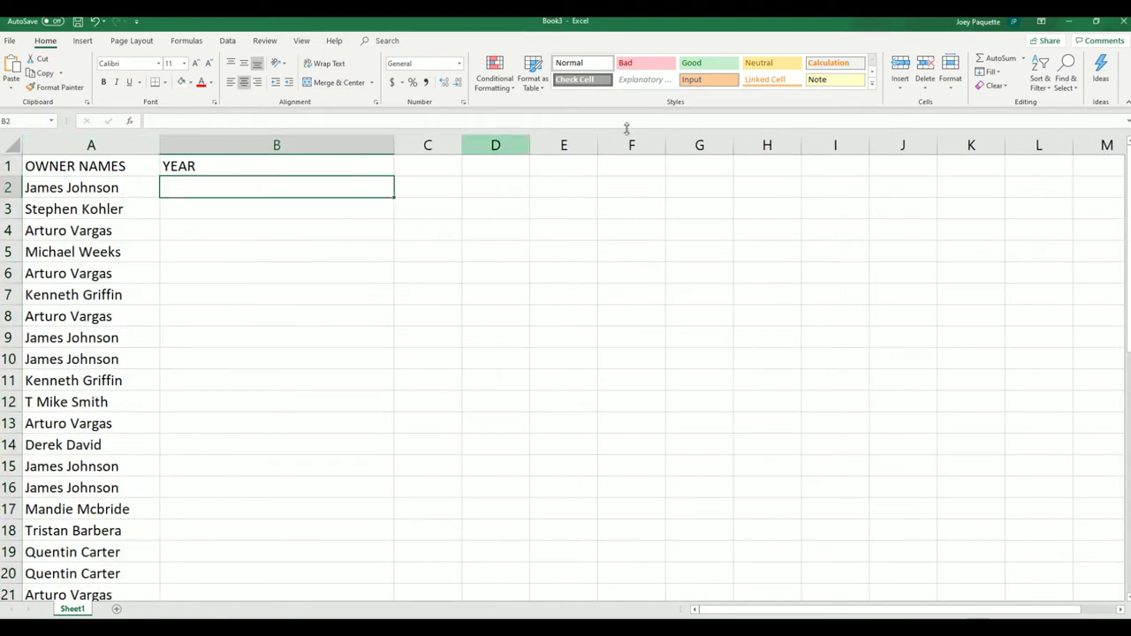
{"action": "left_click", "coordinate": [260, 169]}
{"action": "right_click", "coordinate": [257, 169]}
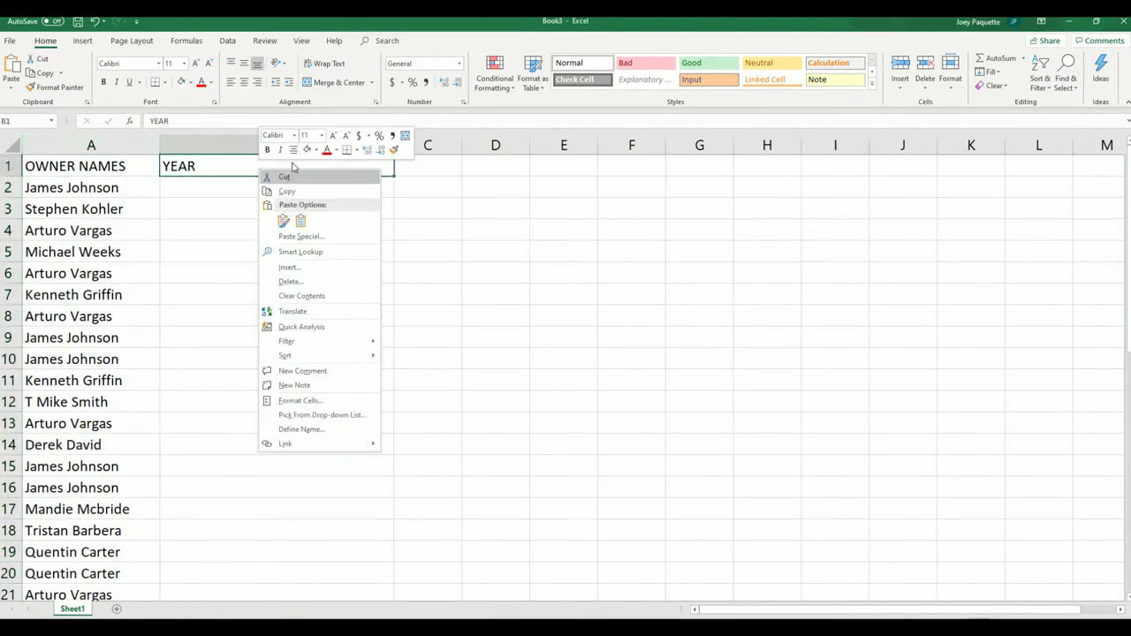
{"action": "left_click", "coordinate": [293, 149]}
{"action": "left_click", "coordinate": [298, 278]}
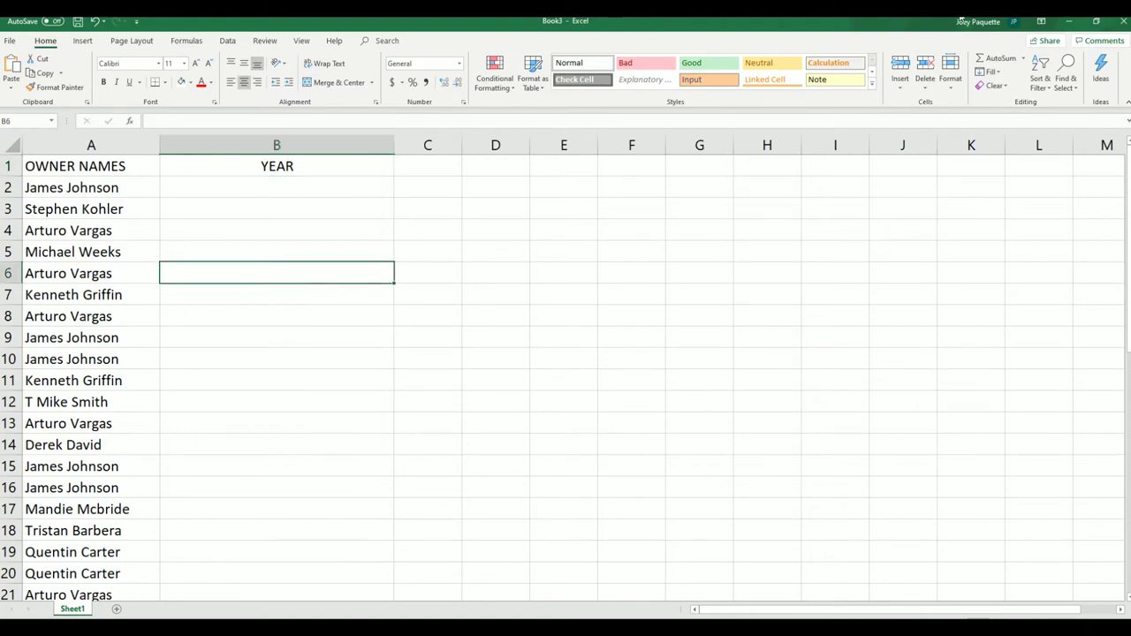
- Minimise Excel and bring the Notepad list to the front
{"action": "left_click", "coordinate": [1069, 20]}
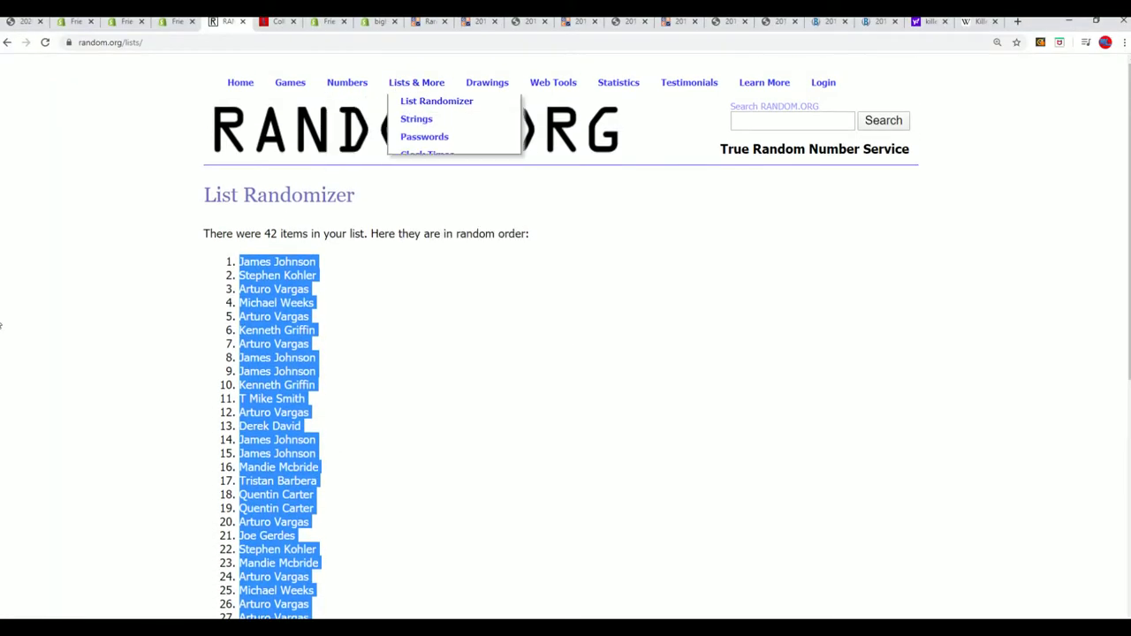
{"action": "key", "text": "alt+Tab"}
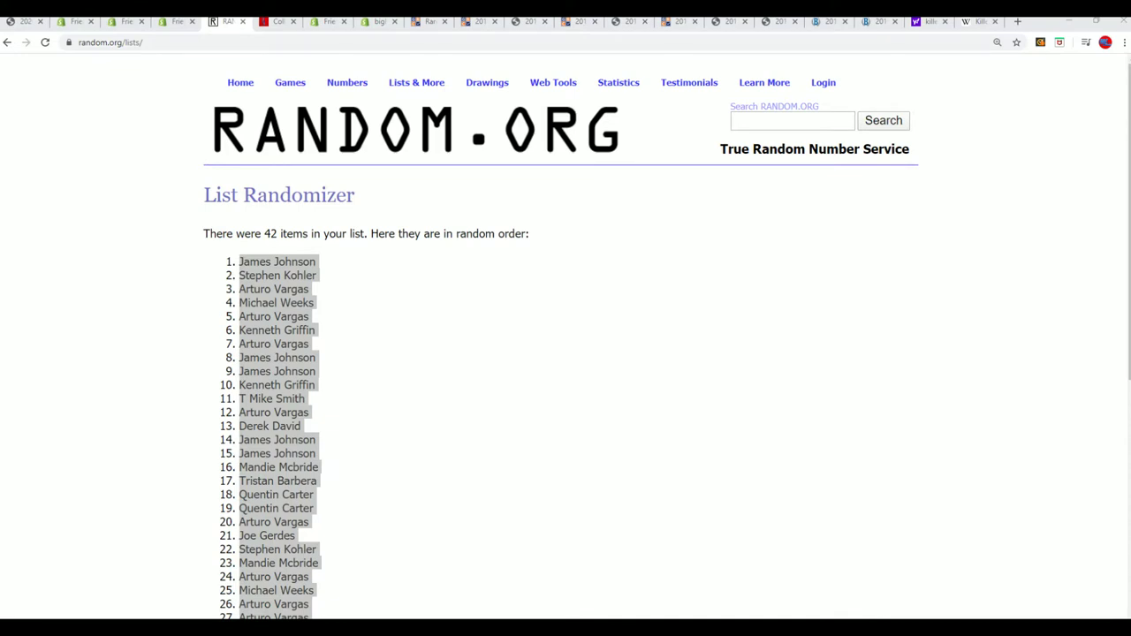
{"action": "key", "text": "alt+Tab"}
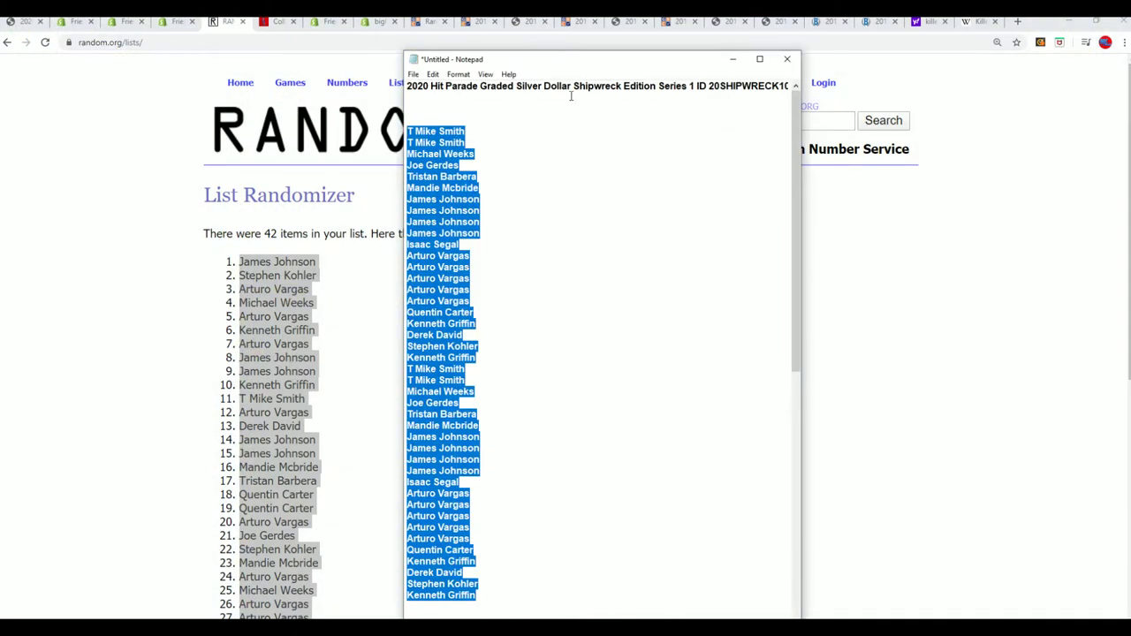
- Copy the year lines 1881 to 1923 from Notepad and return to the RANDOM.ORG page
{"action": "left_click_drag", "start_coordinate": [577, 55], "coordinate": [577, 16]}
{"action": "scroll", "coordinate": [573, 389], "scroll_direction": "down", "scroll_amount": 13}
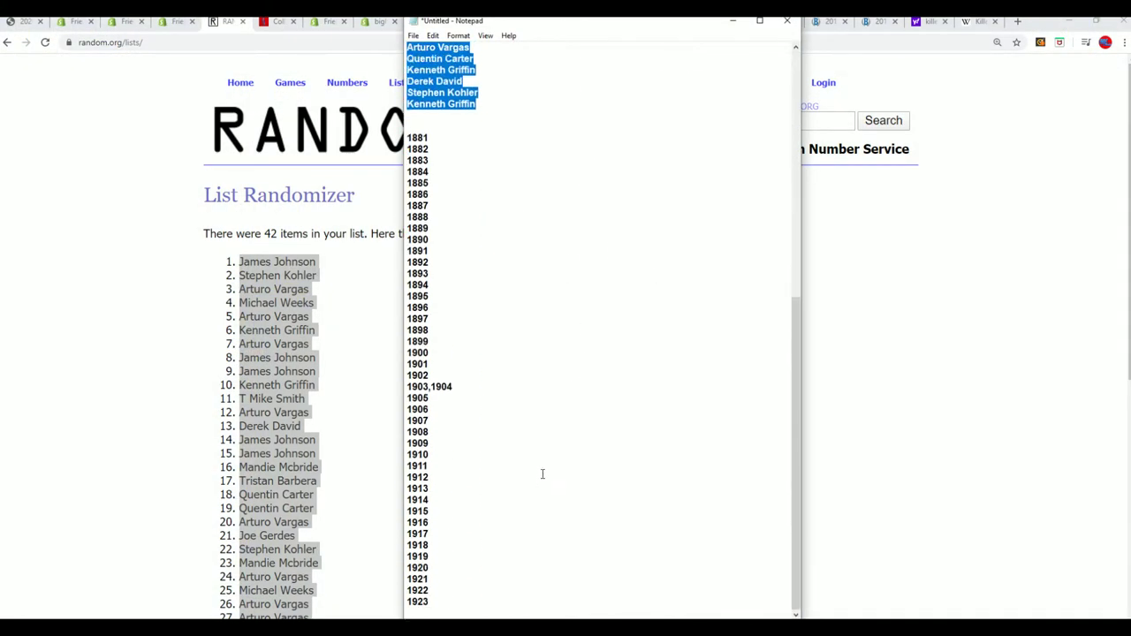
{"action": "left_click_drag", "start_coordinate": [433, 602], "coordinate": [410, 137]}
{"action": "right_click", "coordinate": [408, 138]}
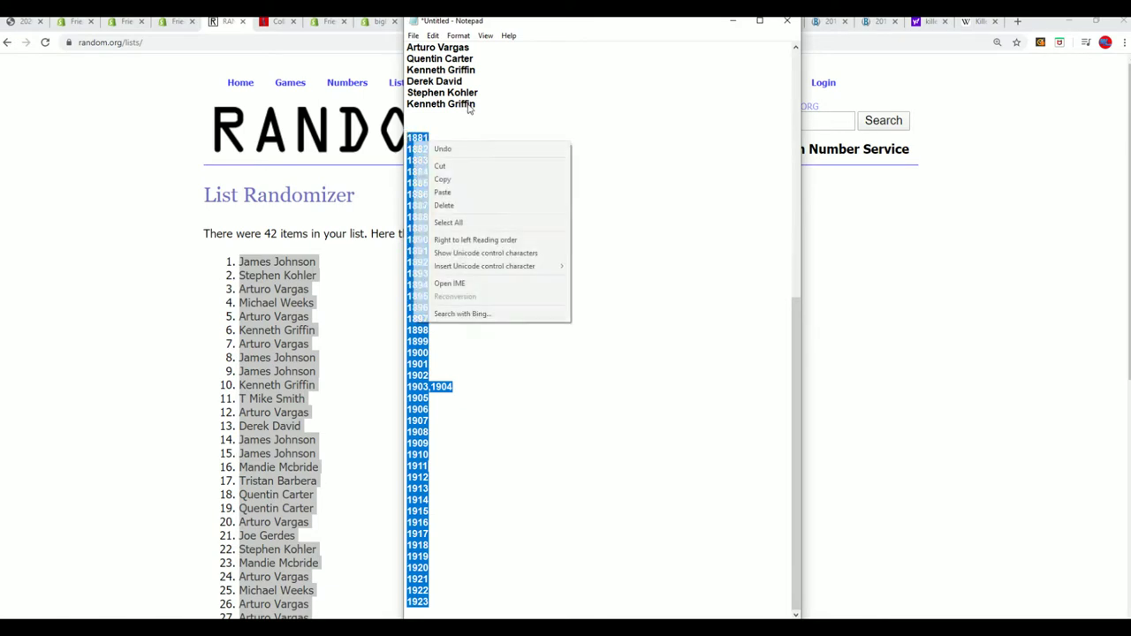
{"action": "left_click", "coordinate": [442, 181]}
{"action": "key", "text": "alt+Tab"}
{"action": "left_click", "coordinate": [190, 292]}
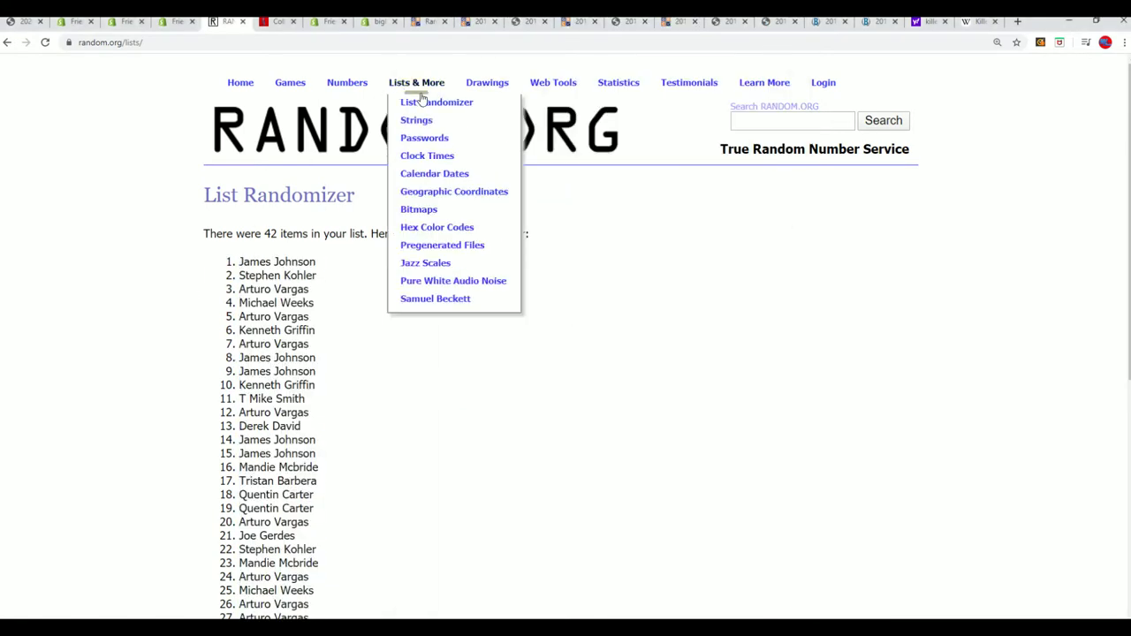
- Paste the 42 copied years into a fresh RANDOM.ORG List Randomizer form
{"action": "left_click", "coordinate": [420, 99]}
{"action": "left_click", "coordinate": [224, 376]}
{"action": "right_click", "coordinate": [219, 375]}
{"action": "left_click", "coordinate": [256, 467]}
- Randomize the year list and reshuffle it several times until it starts 1909, 1906, 1900
{"action": "scroll", "coordinate": [800, 415], "scroll_direction": "down", "scroll_amount": 2}
{"action": "left_click", "coordinate": [239, 523]}
{"action": "scroll", "coordinate": [228, 548], "scroll_direction": "down", "scroll_amount": 5}
{"action": "left_click", "coordinate": [227, 522]}
{"action": "scroll", "coordinate": [321, 498], "scroll_direction": "down", "scroll_amount": 5}
{"action": "left_click", "coordinate": [228, 522]}
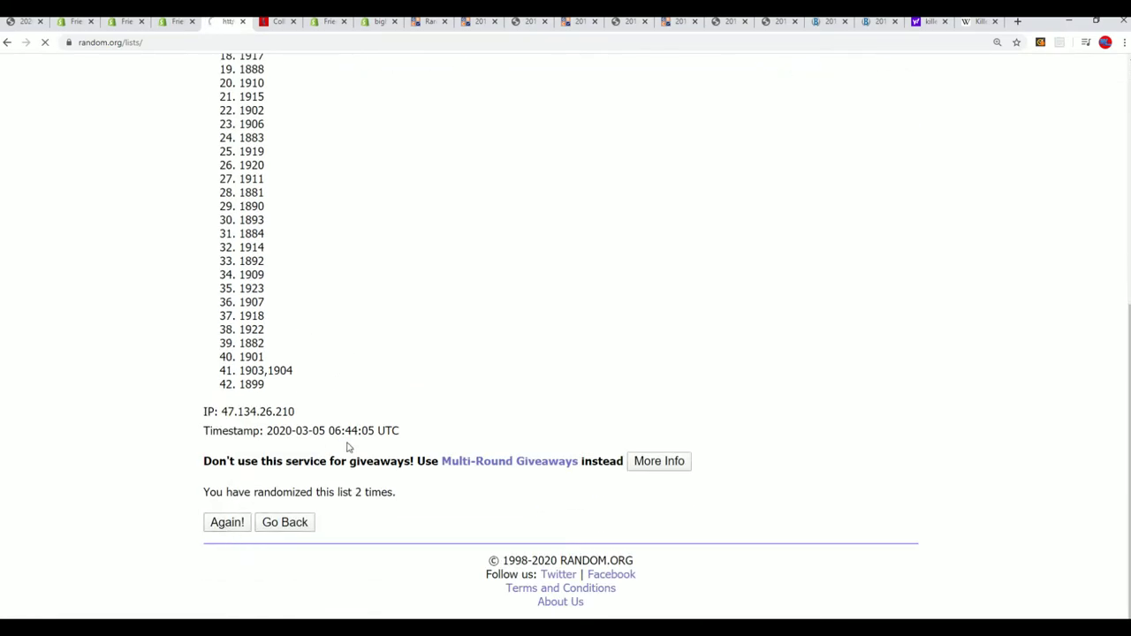
{"action": "scroll", "coordinate": [348, 449], "scroll_direction": "down", "scroll_amount": 5}
{"action": "left_click", "coordinate": [225, 527]}
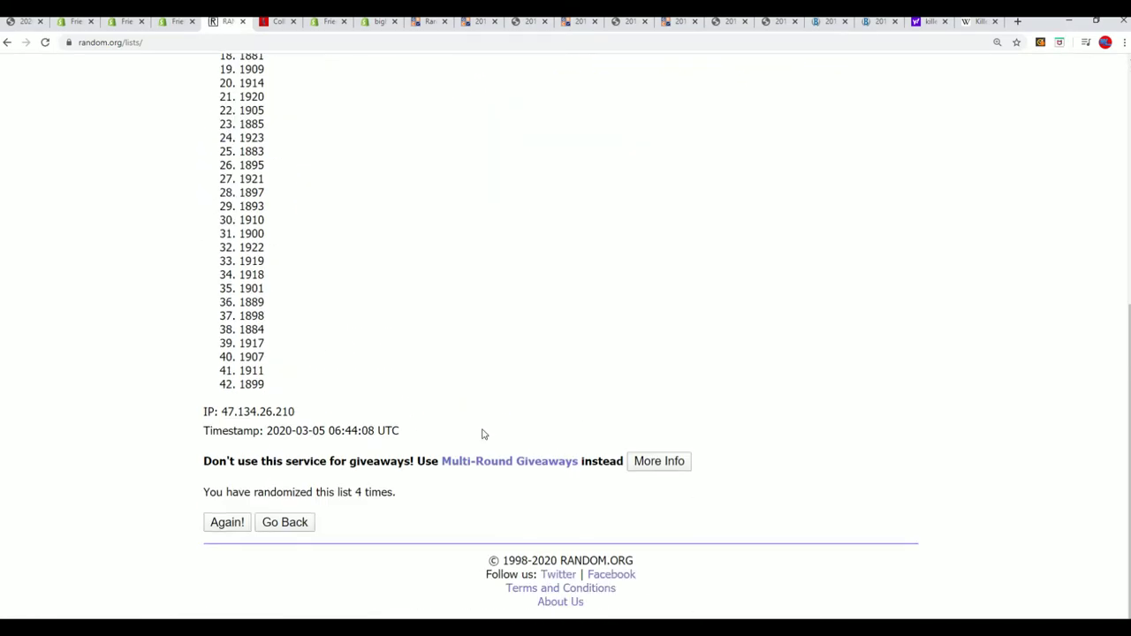
{"action": "scroll", "coordinate": [404, 462], "scroll_direction": "down", "scroll_amount": 5}
{"action": "left_click", "coordinate": [226, 526]}
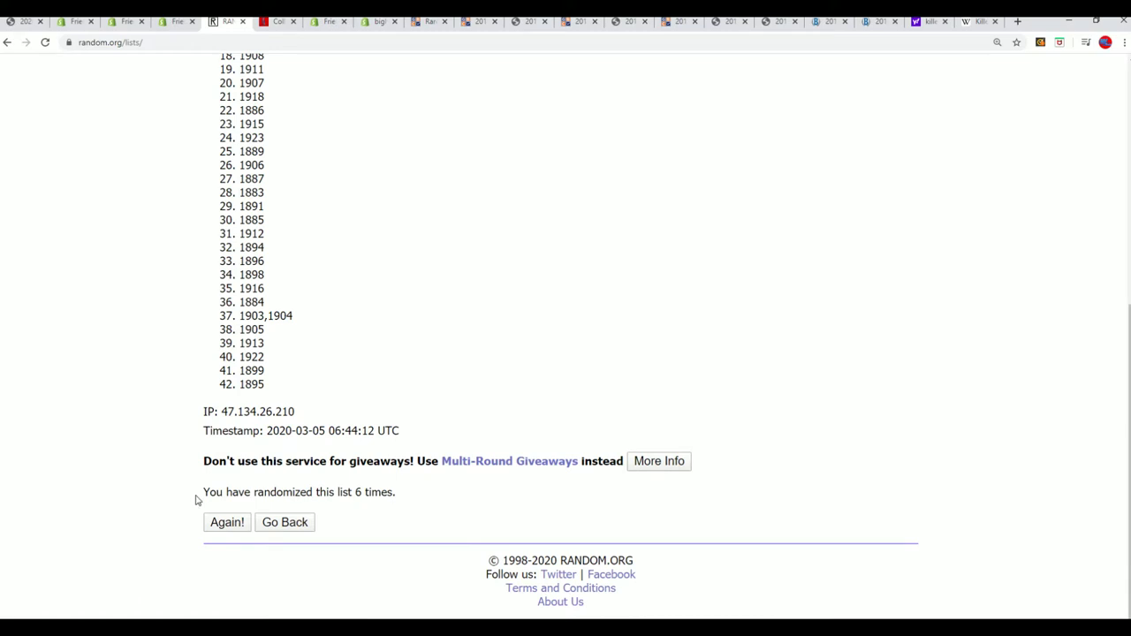
{"action": "left_click", "coordinate": [226, 523]}
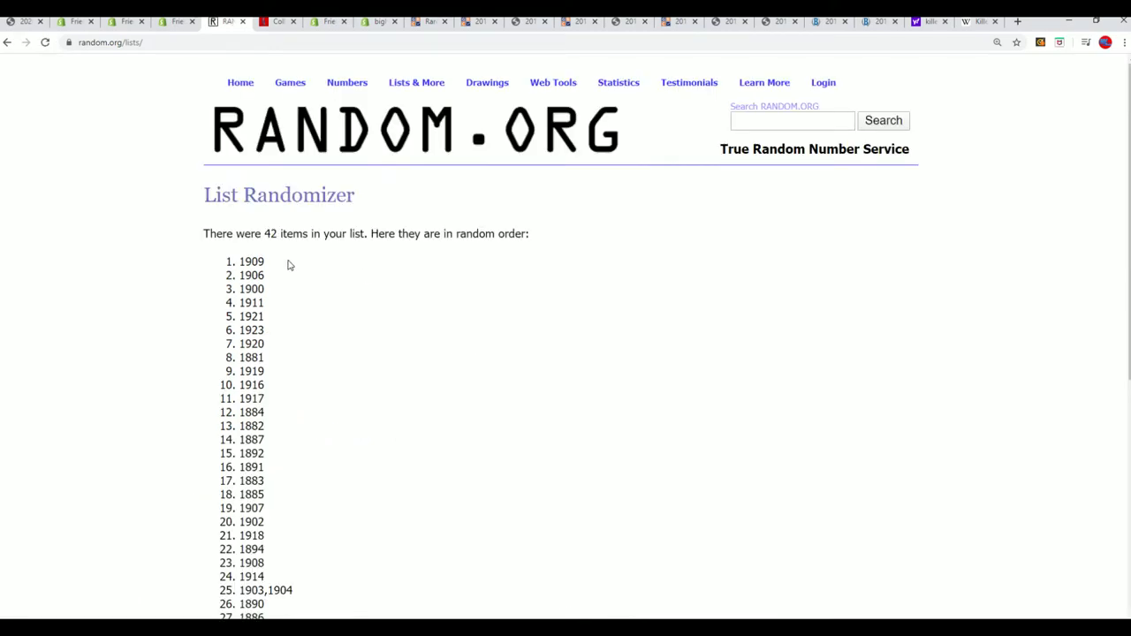
- Select and copy the shuffled years, then switch back to Excel
{"action": "left_click_drag", "start_coordinate": [239, 255], "coordinate": [271, 522]}
{"action": "scroll", "coordinate": [270, 326], "scroll_direction": "down", "scroll_amount": 3}
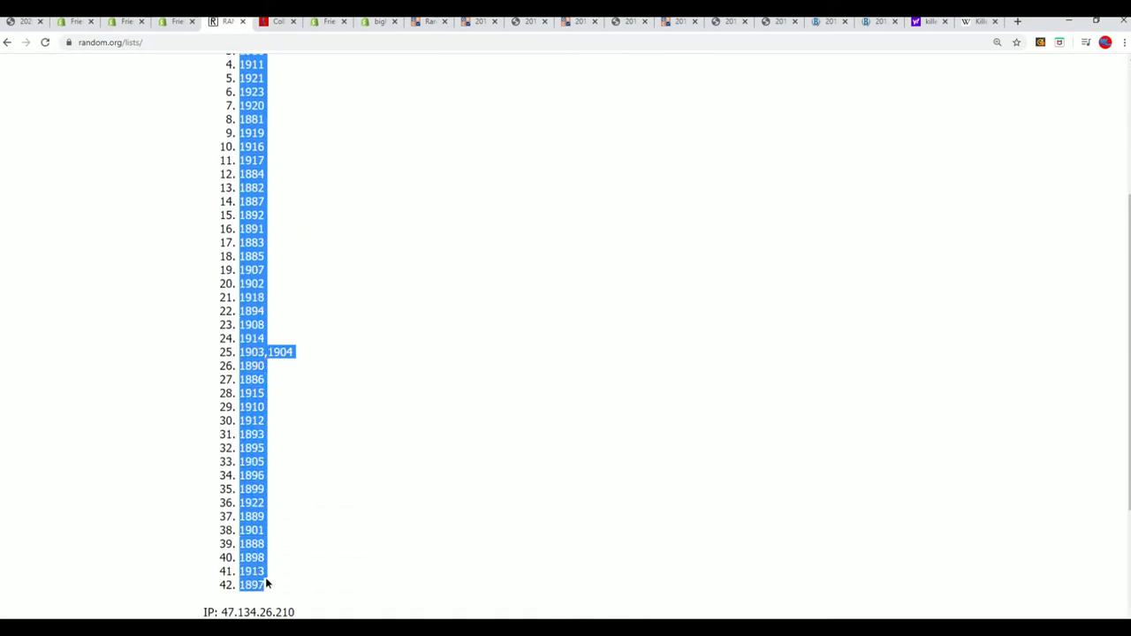
{"action": "right_click", "coordinate": [259, 574]}
{"action": "left_click", "coordinate": [283, 513]}
{"action": "scroll", "coordinate": [358, 510], "scroll_direction": "down", "scroll_amount": 2}
{"action": "scroll", "coordinate": [597, 313], "scroll_direction": "up", "scroll_amount": 3}
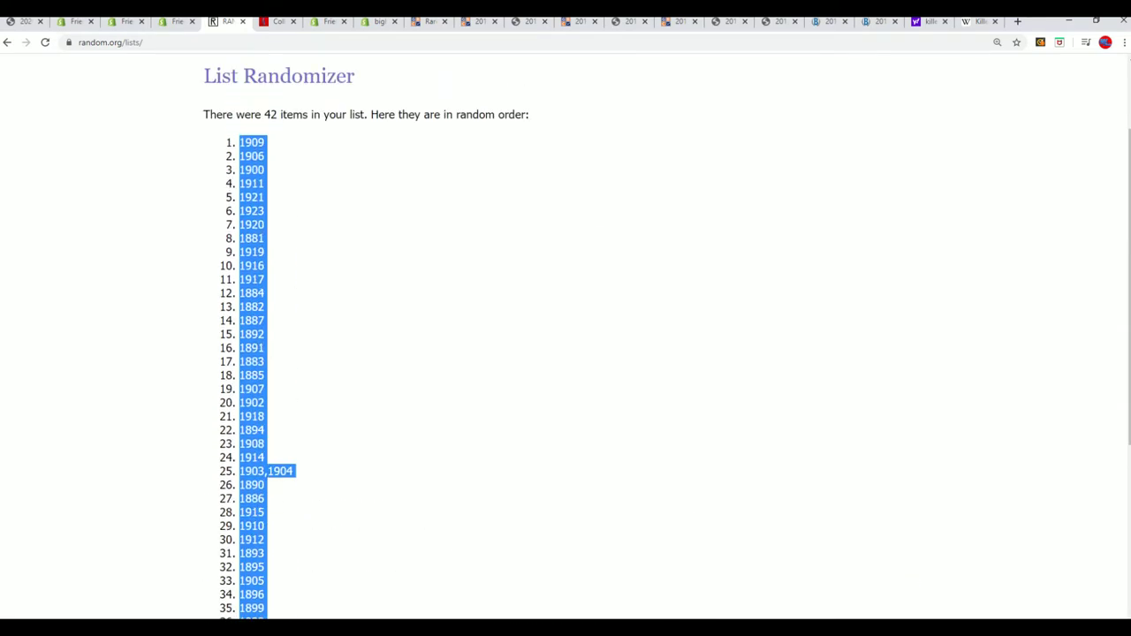
{"action": "key", "text": "alt+Tab"}
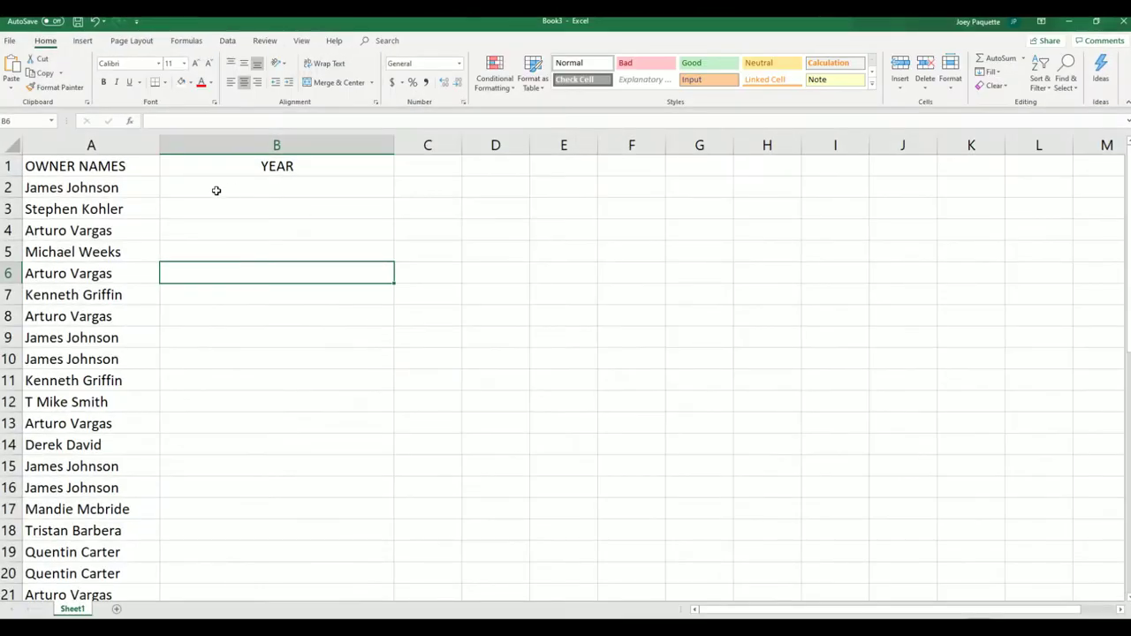
- Paste the shuffled years into B2 as plain text, replacing a formatted paste that was undone
{"action": "left_click", "coordinate": [189, 184]}
{"action": "right_click", "coordinate": [190, 187]}
{"action": "left_click", "coordinate": [217, 238]}
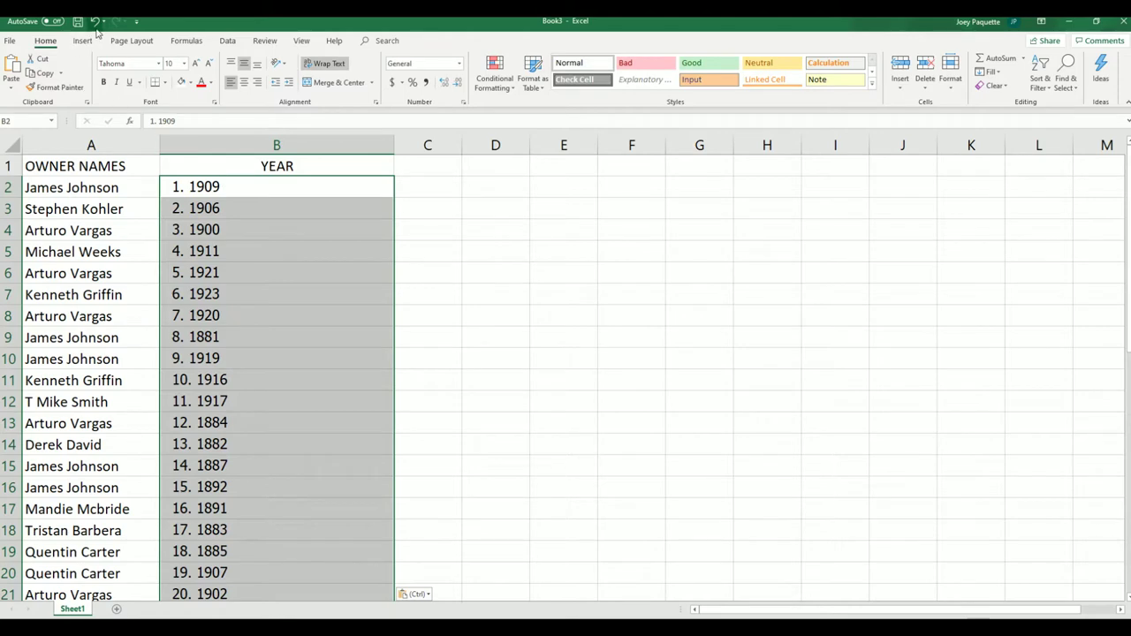
{"action": "left_click", "coordinate": [95, 20]}
{"action": "right_click", "coordinate": [189, 187]}
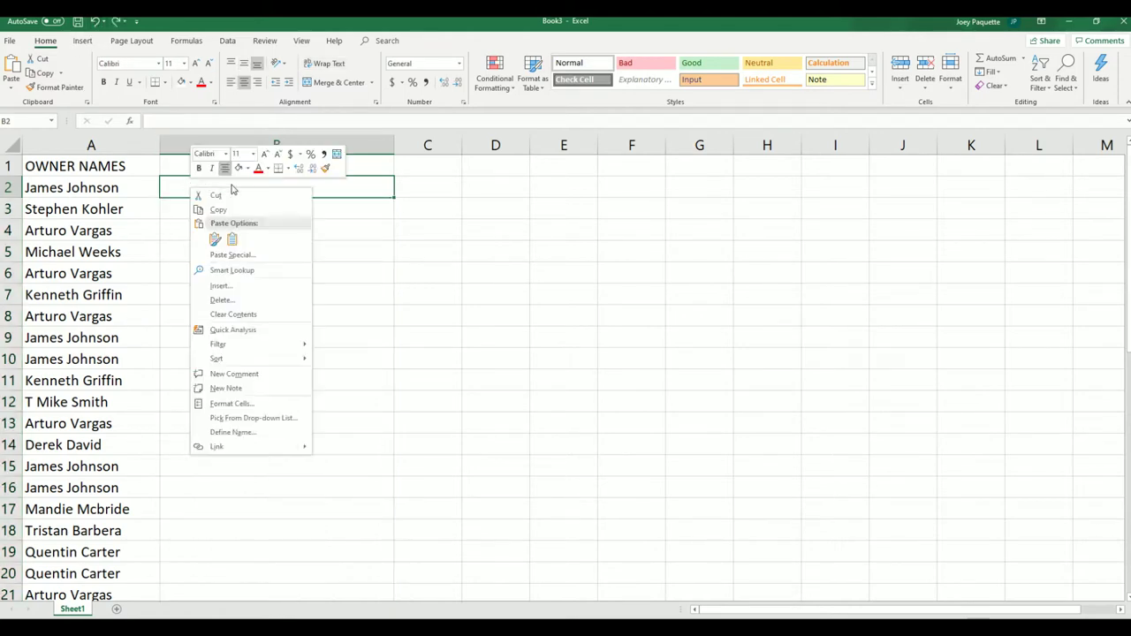
{"action": "left_click", "coordinate": [217, 256]}
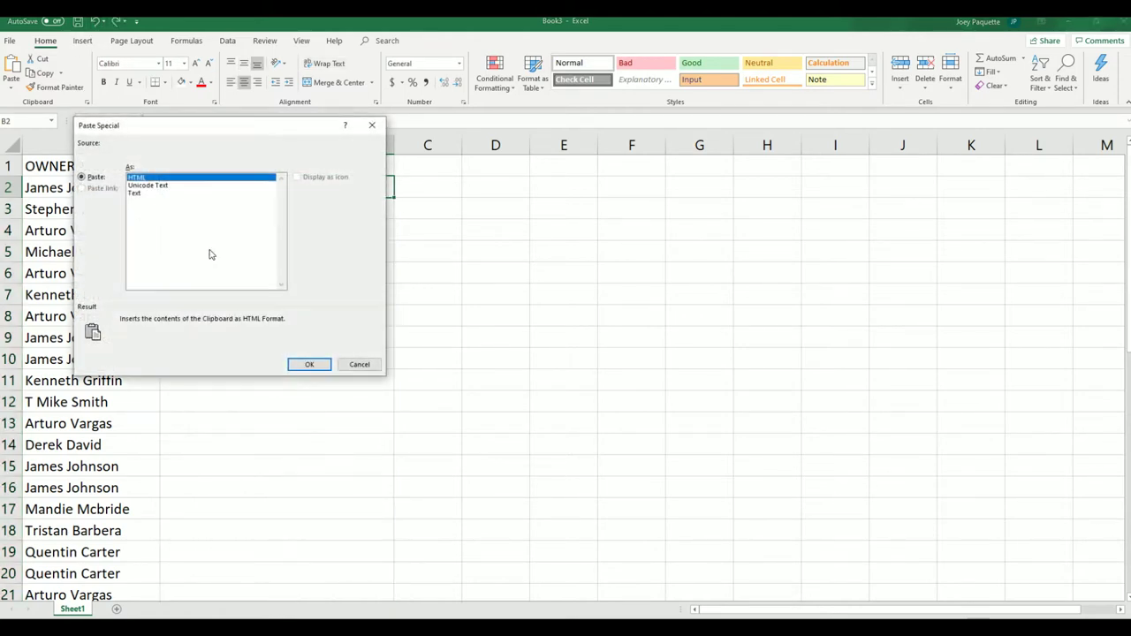
{"action": "left_click", "coordinate": [137, 194]}
{"action": "left_click", "coordinate": [310, 364]}
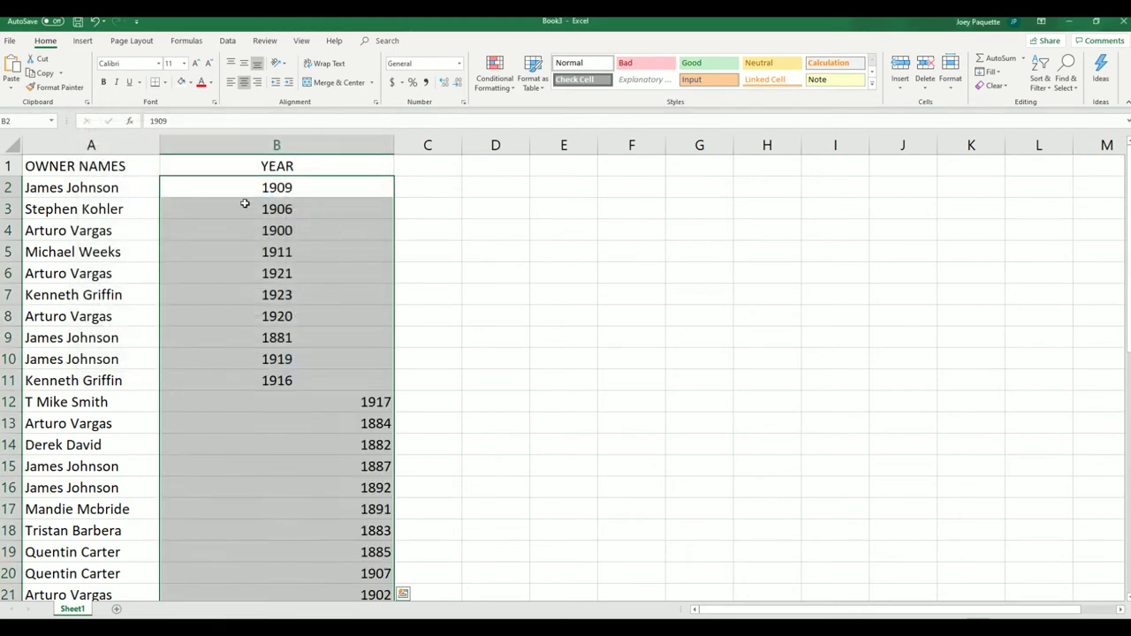
- Center the uncentred years from B12 downward under YEAR
{"action": "scroll", "coordinate": [247, 265], "scroll_direction": "down", "scroll_amount": 1}
{"action": "scroll", "coordinate": [261, 288], "scroll_direction": "up", "scroll_amount": 1}
{"action": "left_click", "coordinate": [279, 397]}
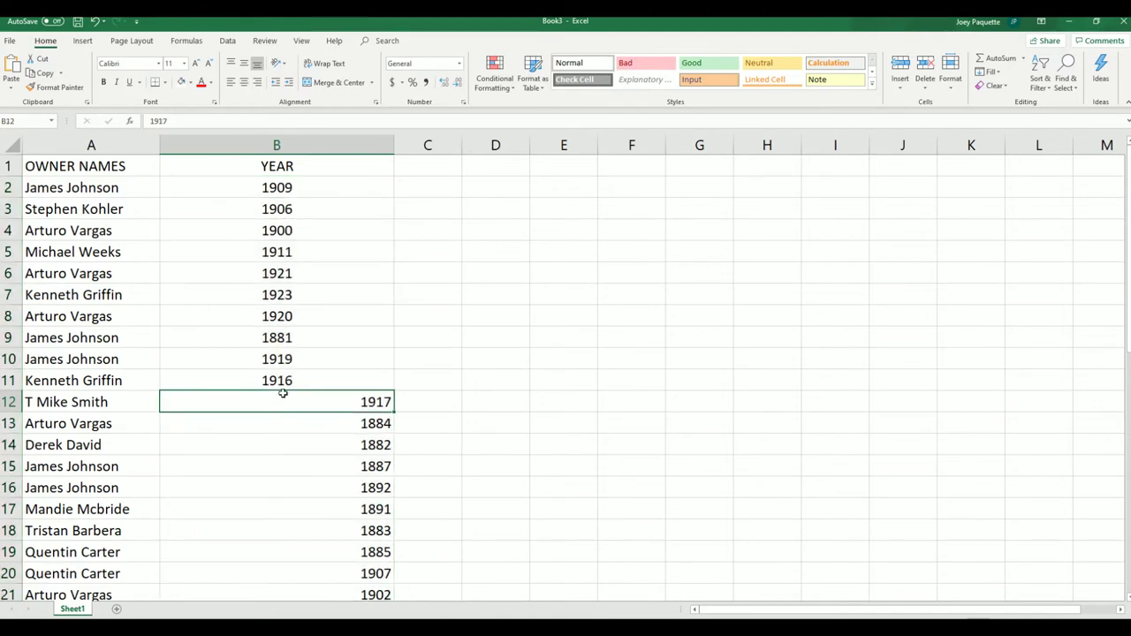
{"action": "left_click_drag", "start_coordinate": [270, 402], "coordinate": [282, 556]}
{"action": "right_click", "coordinate": [273, 265]}
{"action": "scroll", "coordinate": [303, 300], "scroll_direction": "up", "scroll_amount": 8}
- Narrow column B to fit the four-digit years
{"action": "left_click", "coordinate": [313, 402]}
{"action": "scroll", "coordinate": [292, 291], "scroll_direction": "up", "scroll_amount": 1}
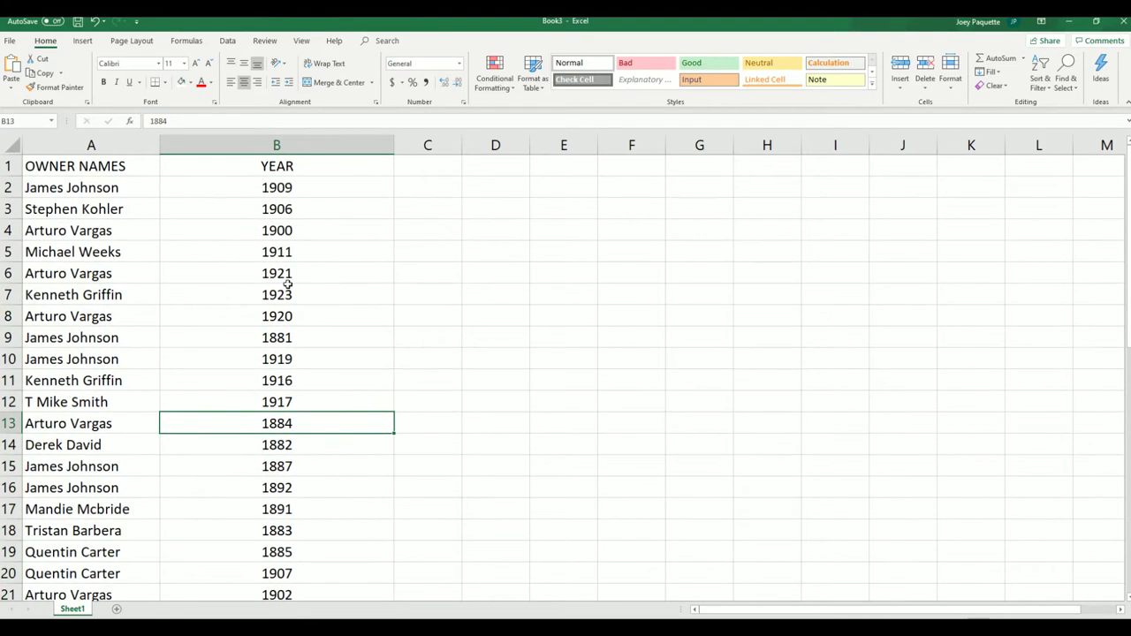
{"action": "left_click", "coordinate": [299, 134]}
{"action": "left_click_drag", "start_coordinate": [394, 145], "coordinate": [244, 161]}
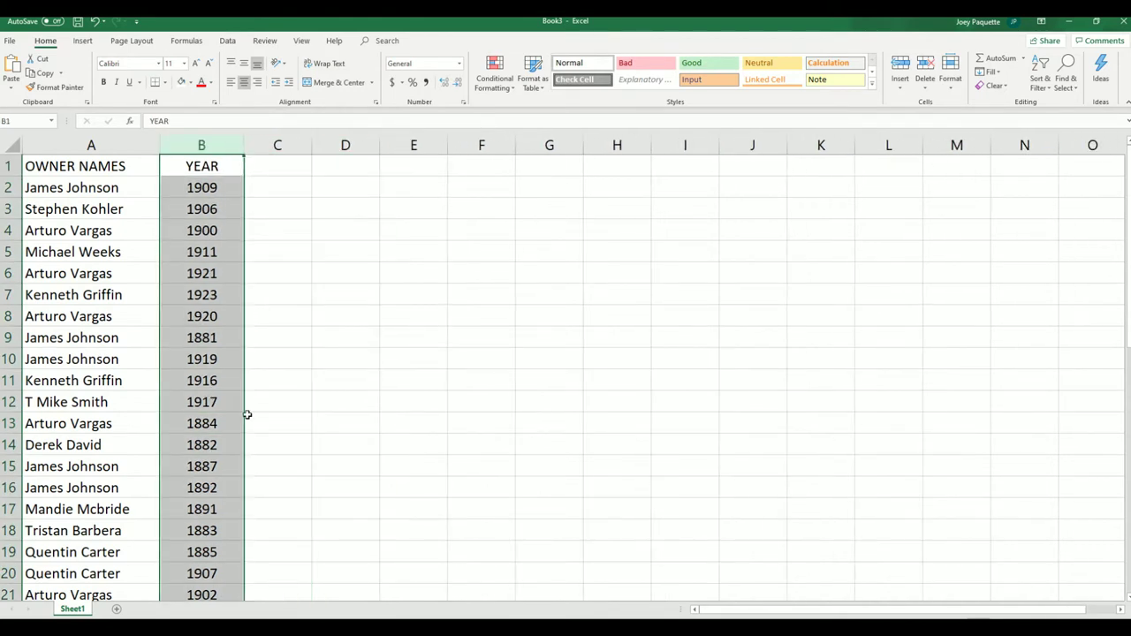
- Narrow column A to fit the names and narrow column B further
{"action": "left_click", "coordinate": [91, 145]}
{"action": "left_click_drag", "start_coordinate": [159, 145], "coordinate": [134, 145]}
{"action": "left_click", "coordinate": [196, 145]}
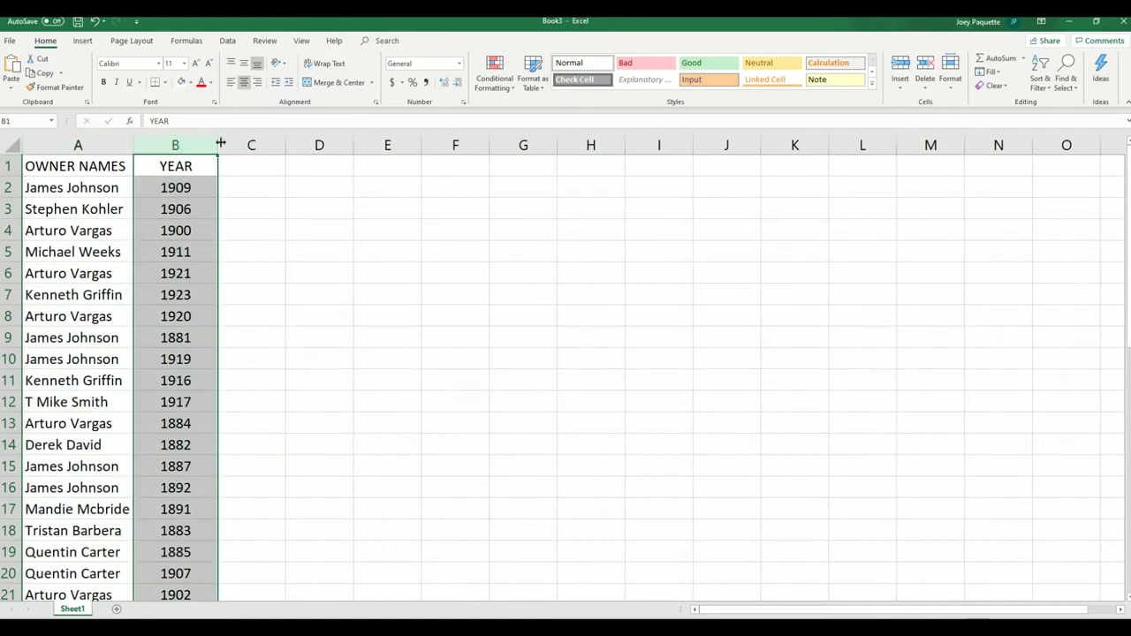
{"action": "left_click_drag", "start_coordinate": [219, 145], "coordinate": [202, 152]}
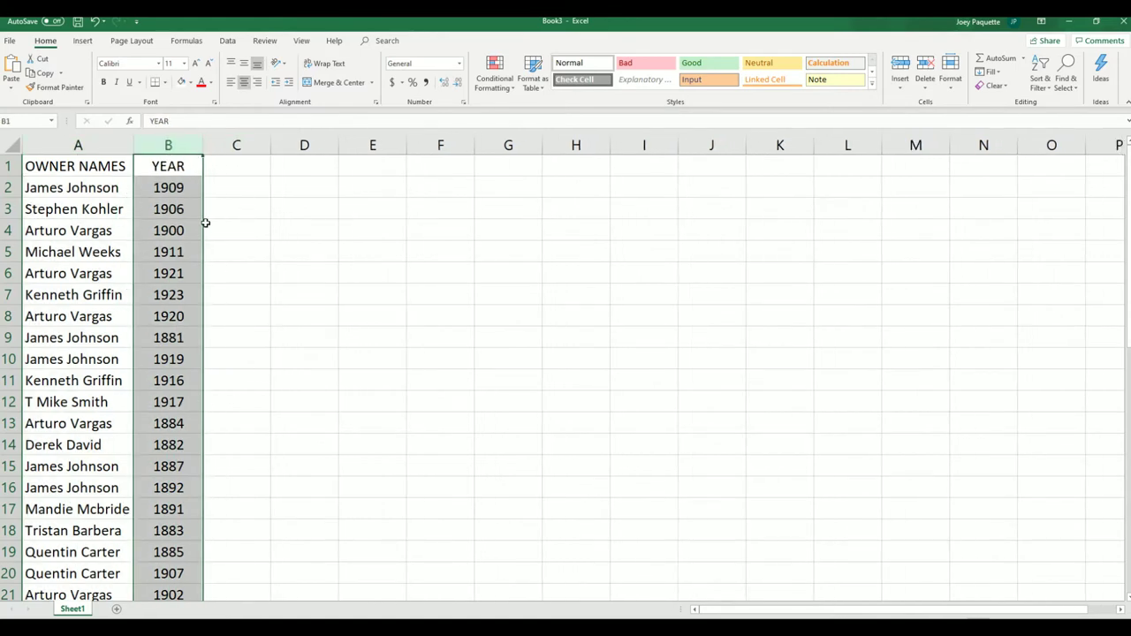
- Widen column B so B26 shows 19,031,904 instead of hash marks
{"action": "scroll", "coordinate": [197, 239], "scroll_direction": "down", "scroll_amount": 2}
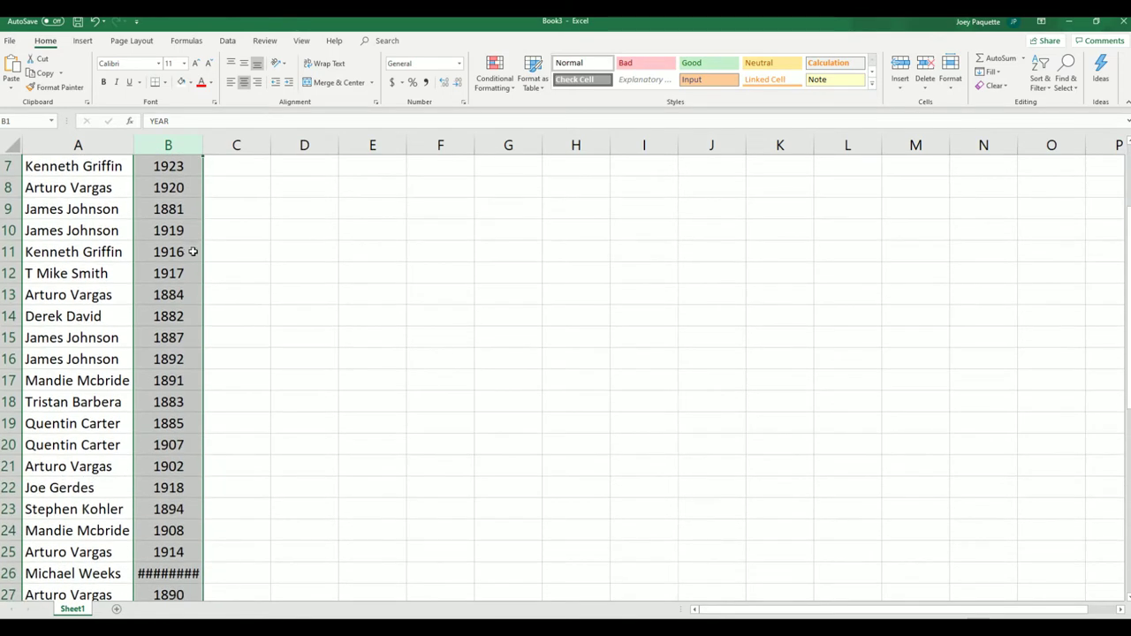
{"action": "scroll", "coordinate": [199, 353], "scroll_direction": "down", "scroll_amount": 1}
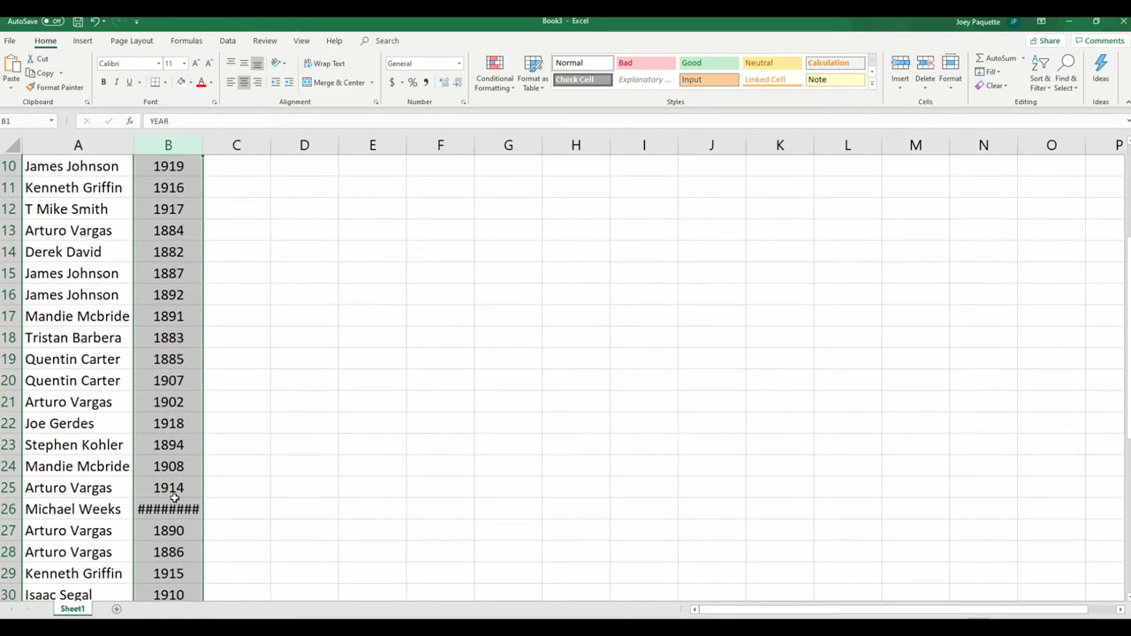
{"action": "left_click", "coordinate": [189, 144]}
{"action": "left_click_drag", "start_coordinate": [203, 144], "coordinate": [313, 144]}
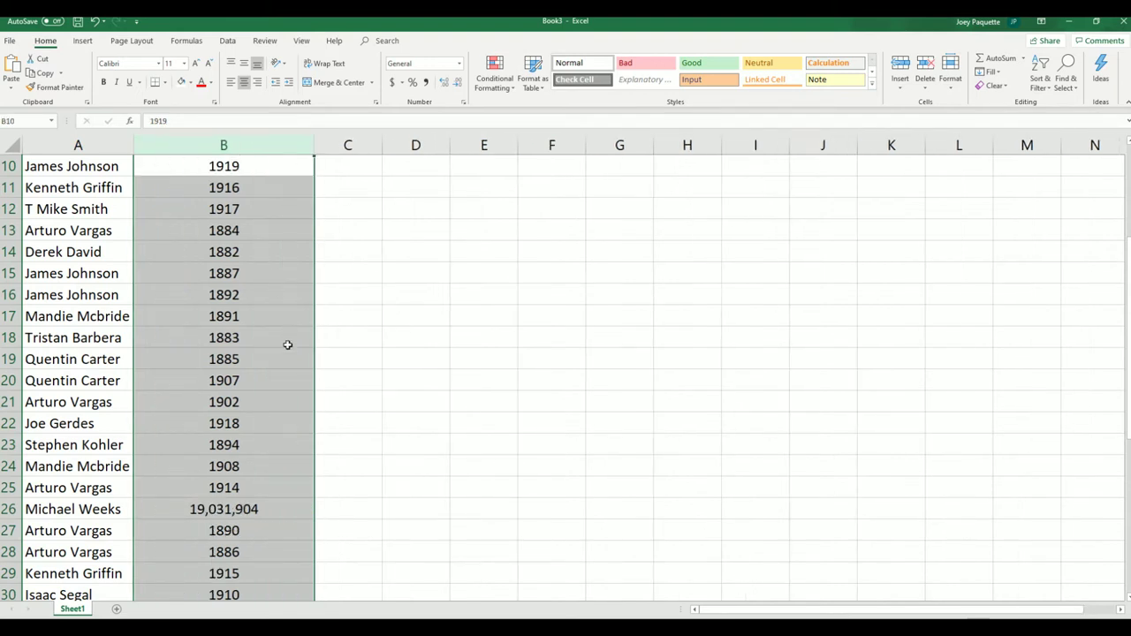
- Change B26 to 1903/1904 and check its stored value of 0.999474789915966
{"action": "left_click", "coordinate": [225, 510]}
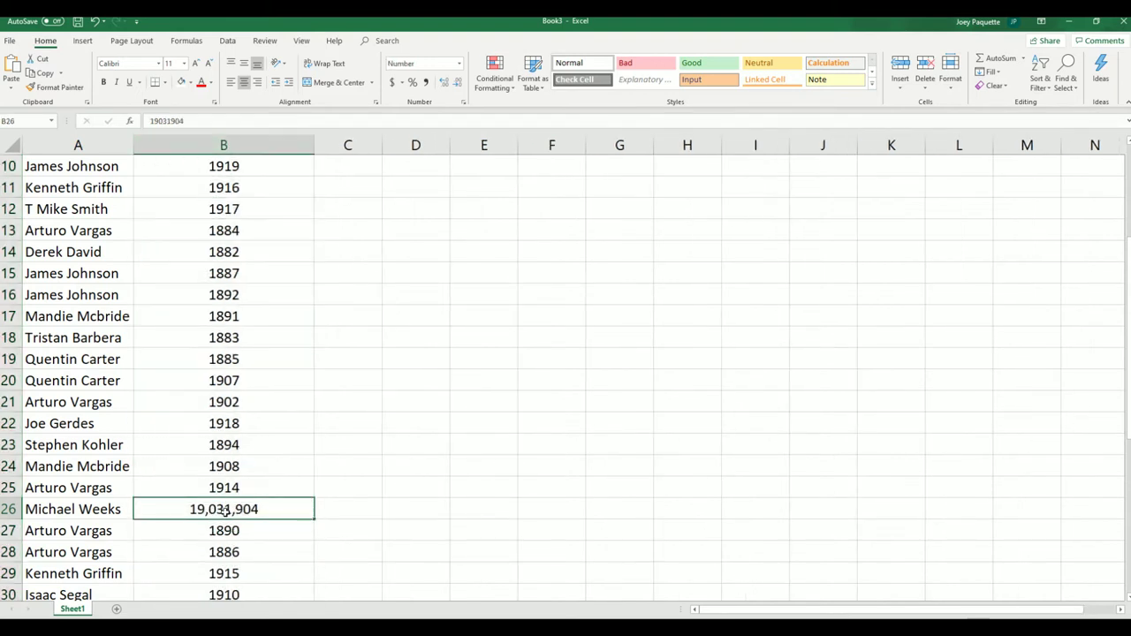
{"action": "double_click", "coordinate": [226, 511]}
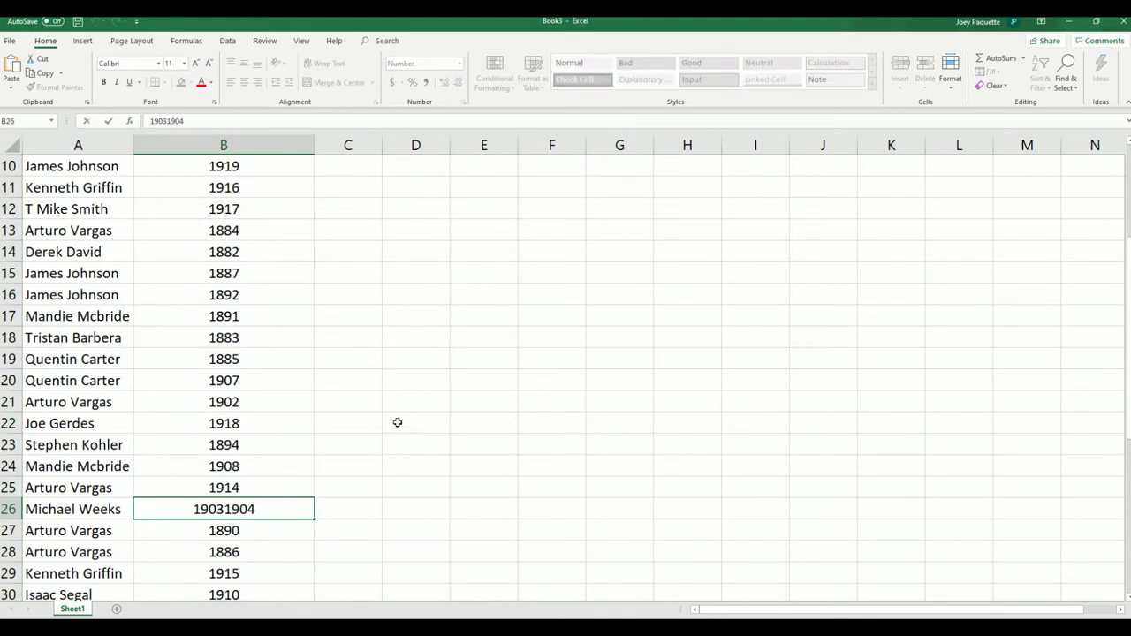
{"action": "type", "text": "/"}
{"action": "left_click", "coordinate": [425, 385]}
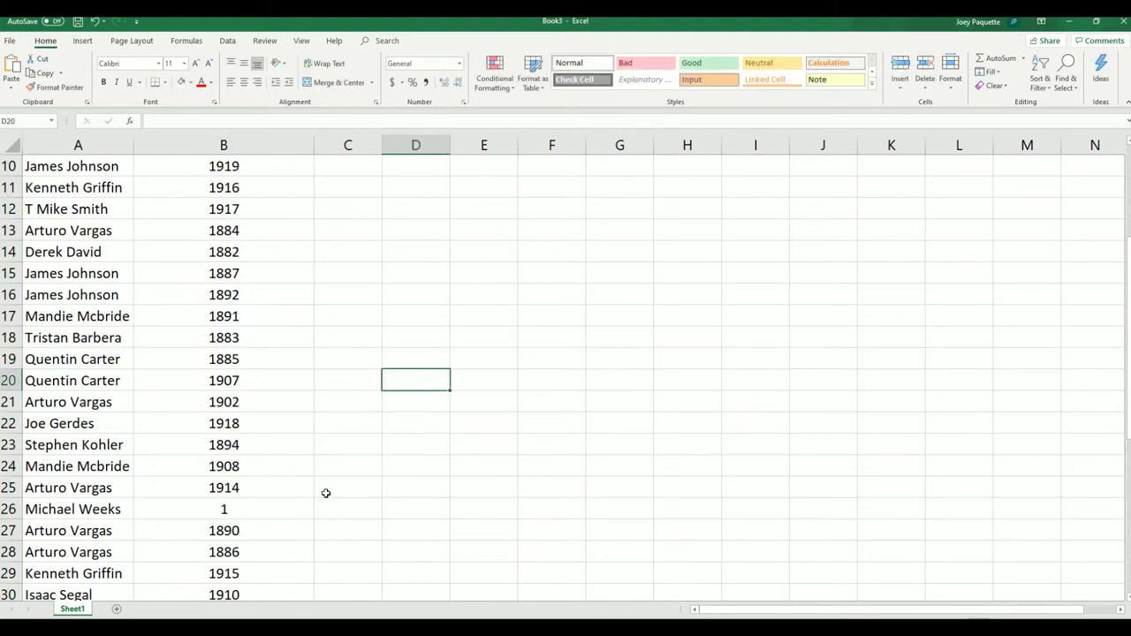
{"action": "scroll", "coordinate": [263, 519], "scroll_direction": "up", "scroll_amount": 1}
{"action": "scroll", "coordinate": [250, 508], "scroll_direction": "down", "scroll_amount": 2}
{"action": "left_click", "coordinate": [245, 443]}
{"action": "scroll", "coordinate": [275, 484], "scroll_direction": "down", "scroll_amount": 3}
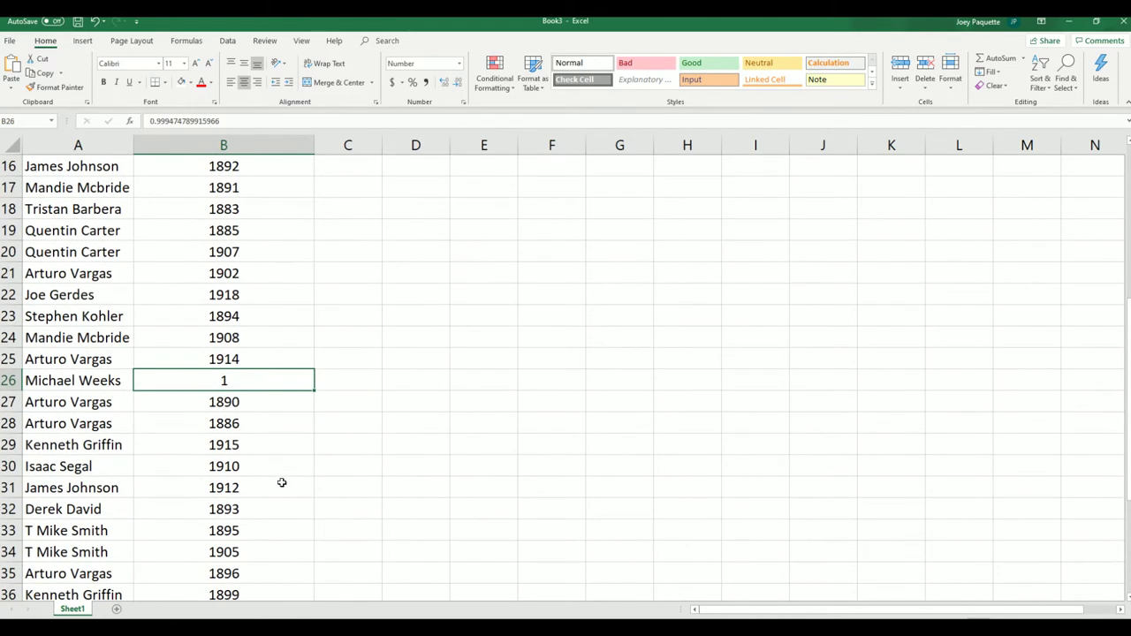
{"action": "scroll", "coordinate": [273, 503], "scroll_direction": "down", "scroll_amount": 1}
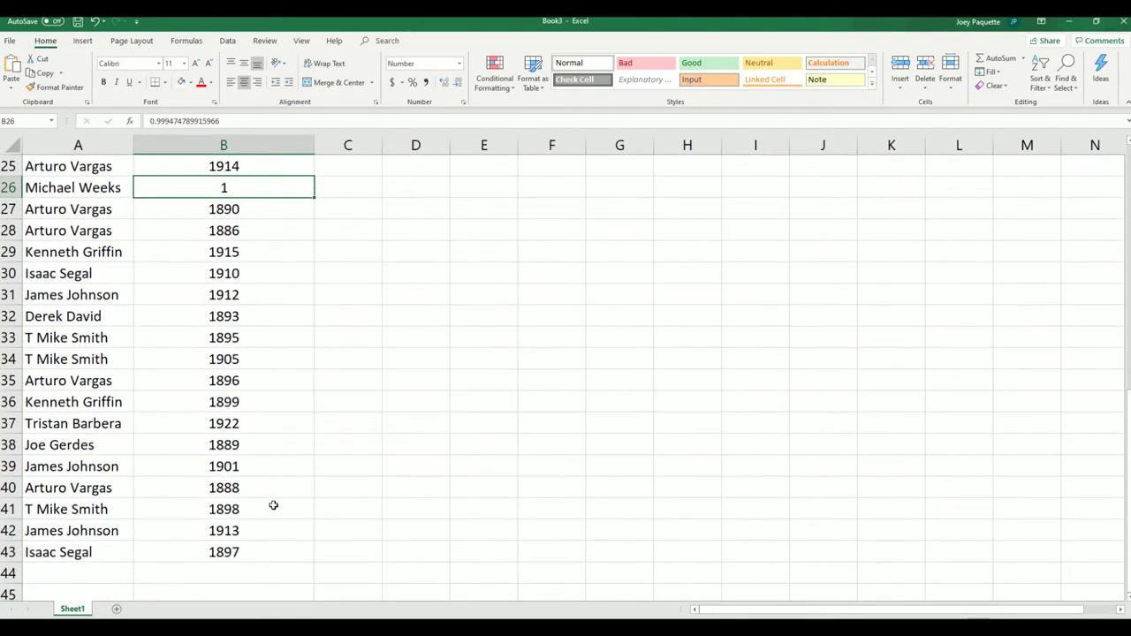
{"action": "scroll", "coordinate": [248, 512], "scroll_direction": "up", "scroll_amount": 1}
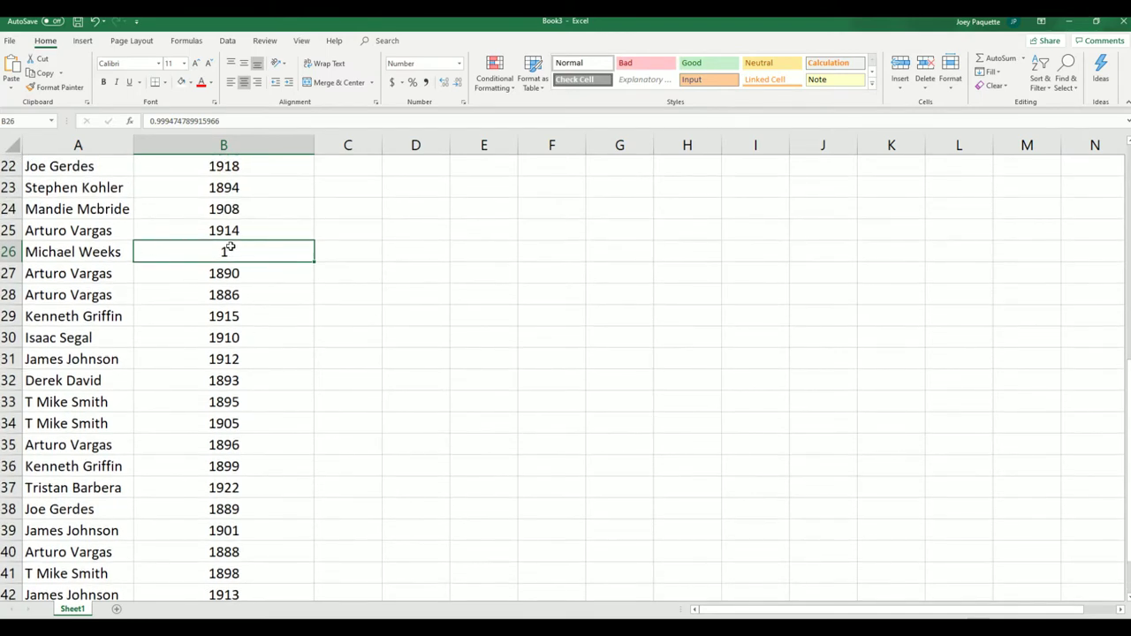
{"action": "scroll", "coordinate": [262, 469], "scroll_direction": "down", "scroll_amount": 2}
{"action": "scroll", "coordinate": [255, 486], "scroll_direction": "up", "scroll_amount": 2}
{"action": "scroll", "coordinate": [257, 482], "scroll_direction": "up", "scroll_amount": 3}
{"action": "scroll", "coordinate": [265, 309], "scroll_direction": "up", "scroll_amount": 4}
- Narrow column B and open B26 for editing again
{"action": "left_click", "coordinate": [271, 144]}
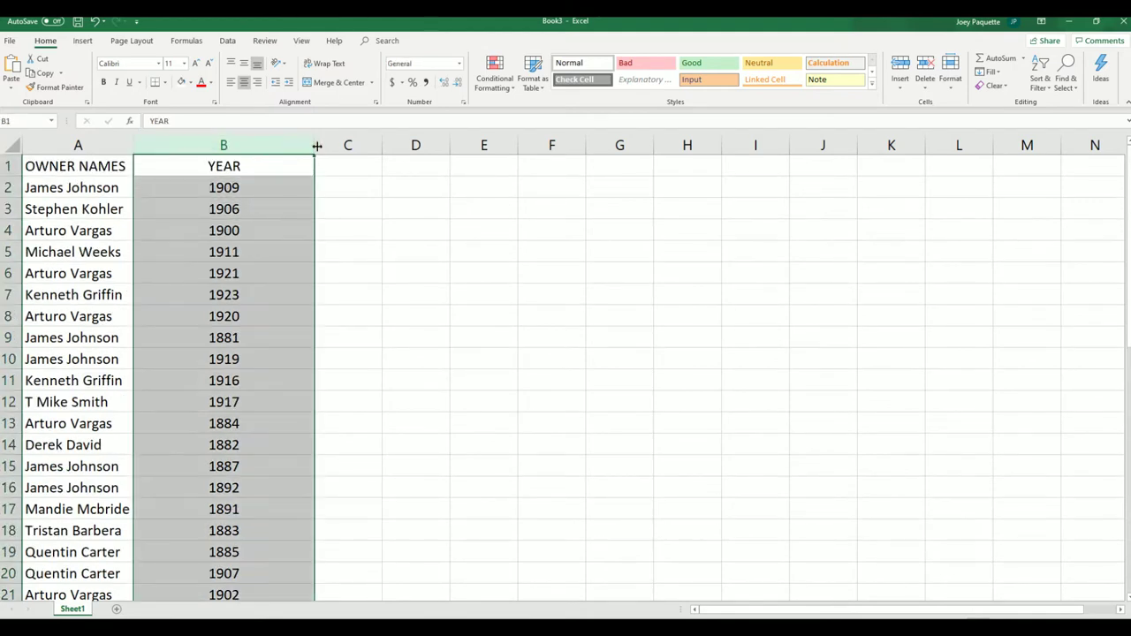
{"action": "left_click_drag", "start_coordinate": [314, 144], "coordinate": [249, 144]}
{"action": "scroll", "coordinate": [181, 265], "scroll_direction": "down", "scroll_amount": 4}
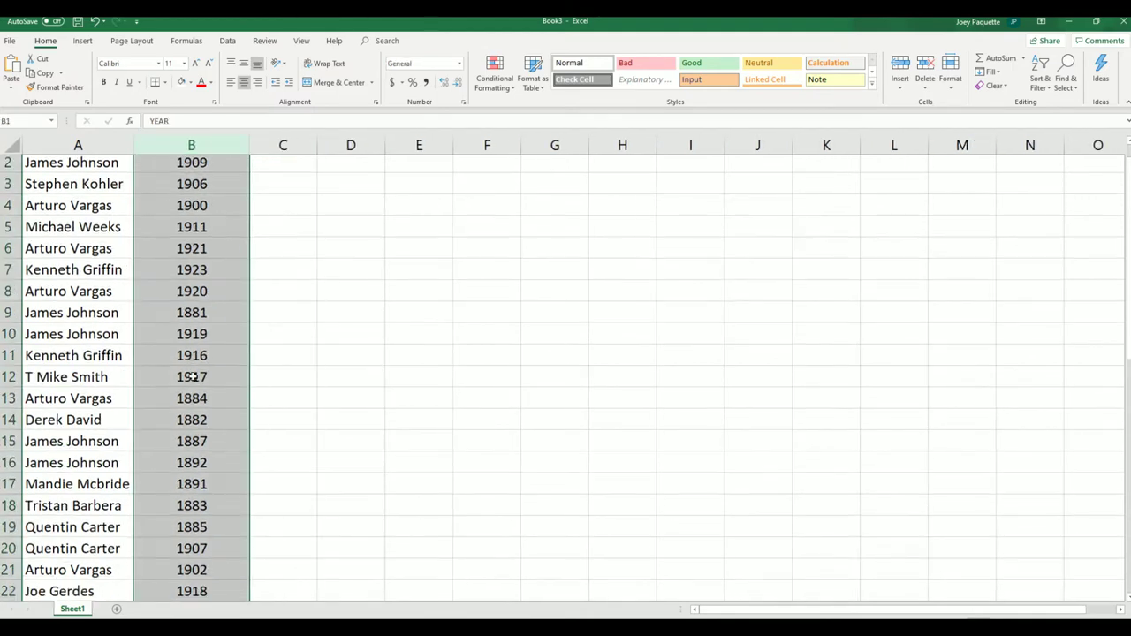
{"action": "left_click", "coordinate": [196, 446]}
{"action": "double_click", "coordinate": [198, 446]}
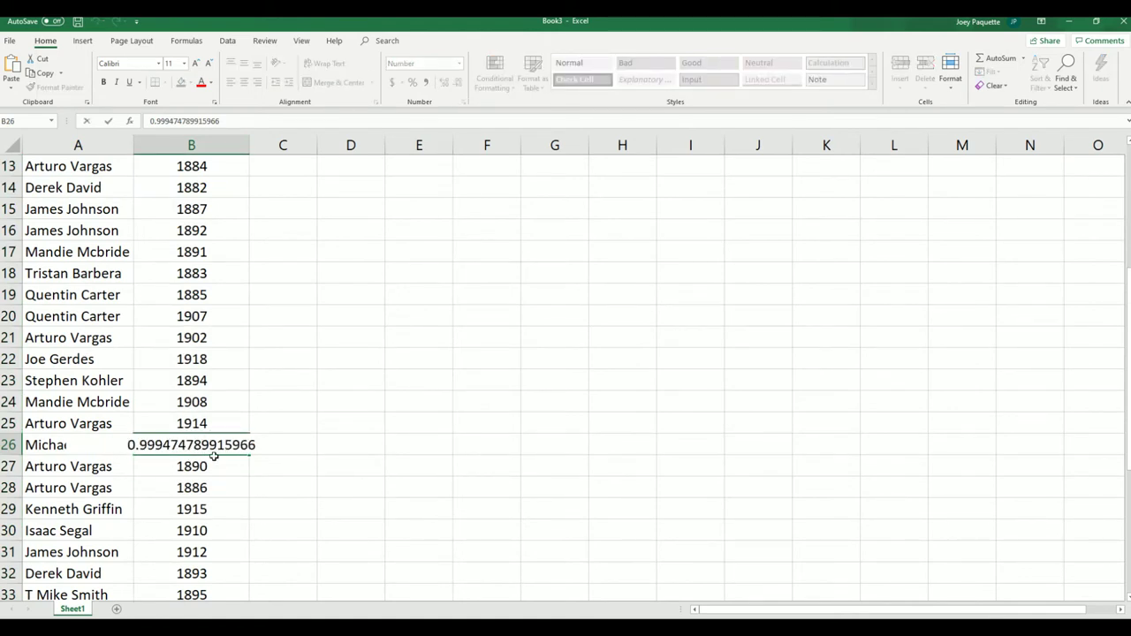
- Widen column B and replace B26's decimal value with 03/04
{"action": "left_click", "coordinate": [222, 144]}
{"action": "left_click_drag", "start_coordinate": [250, 144], "coordinate": [358, 144]}
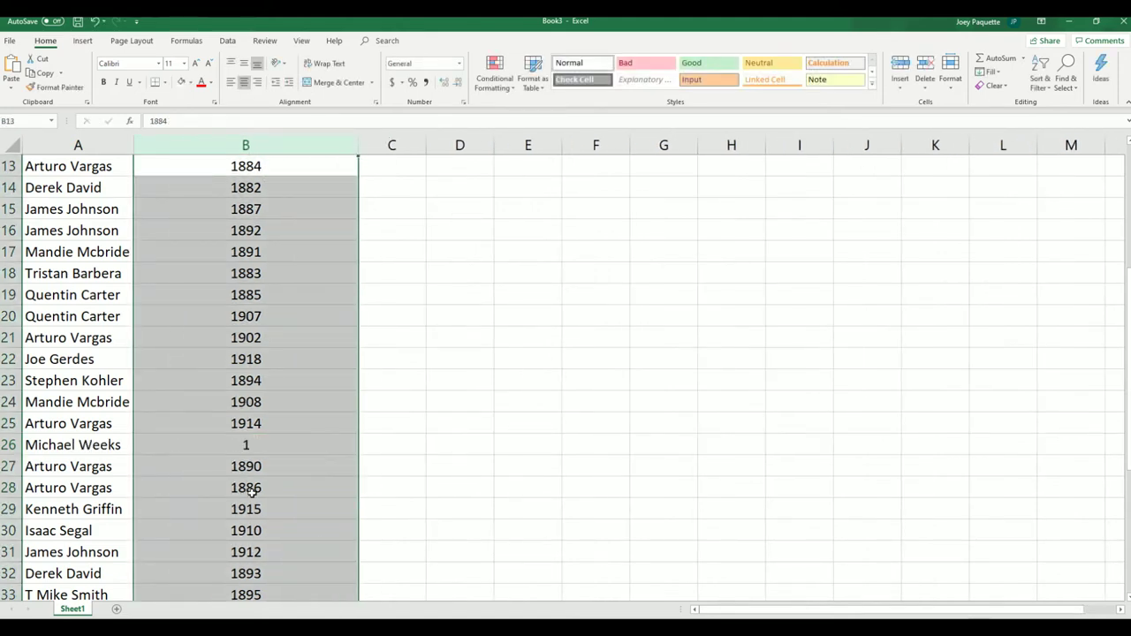
{"action": "left_click", "coordinate": [261, 465]}
{"action": "left_click", "coordinate": [265, 448]}
{"action": "double_click", "coordinate": [267, 445]}
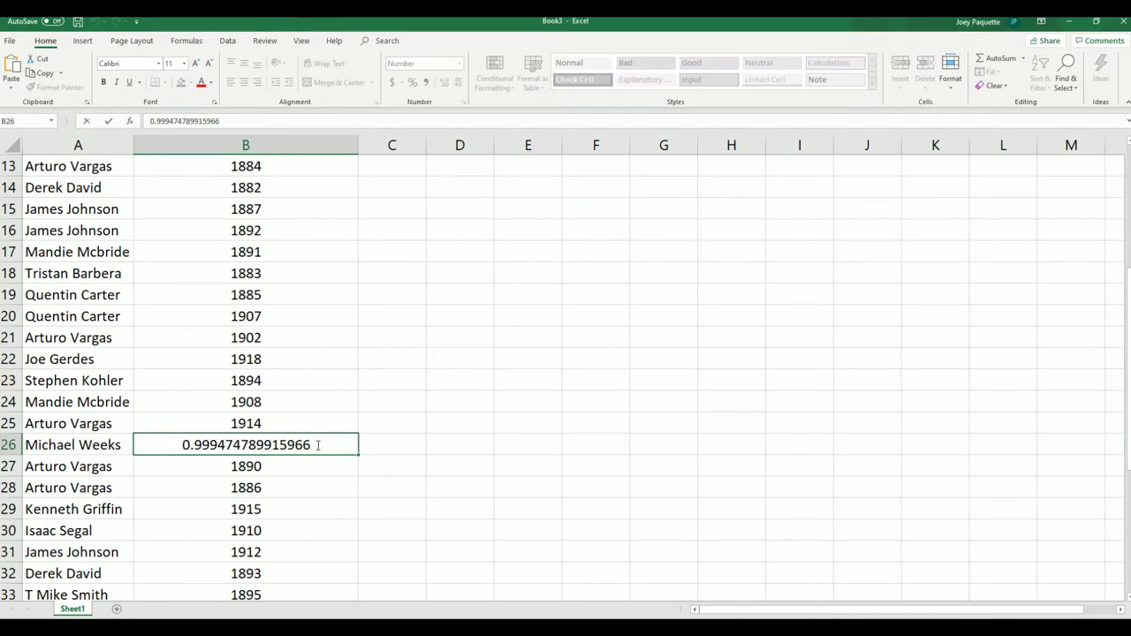
{"action": "left_click_drag", "start_coordinate": [317, 445], "coordinate": [185, 456]}
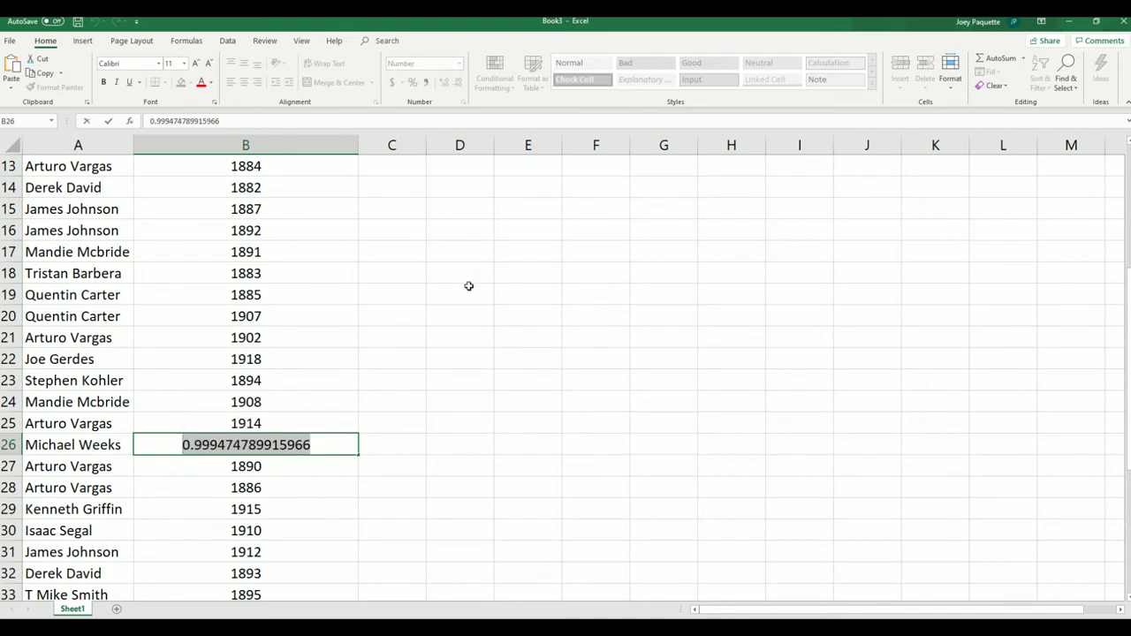
{"action": "key", "text": "BackSpace"}
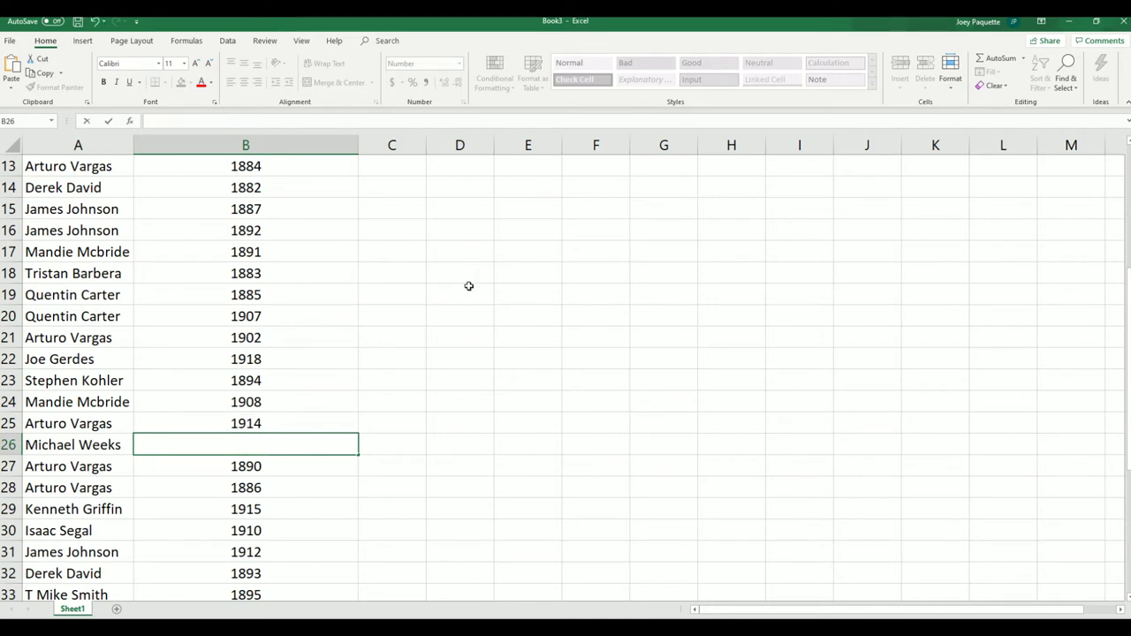
{"action": "type", "text": "03/04"}
{"action": "left_click", "coordinate": [469, 286]}
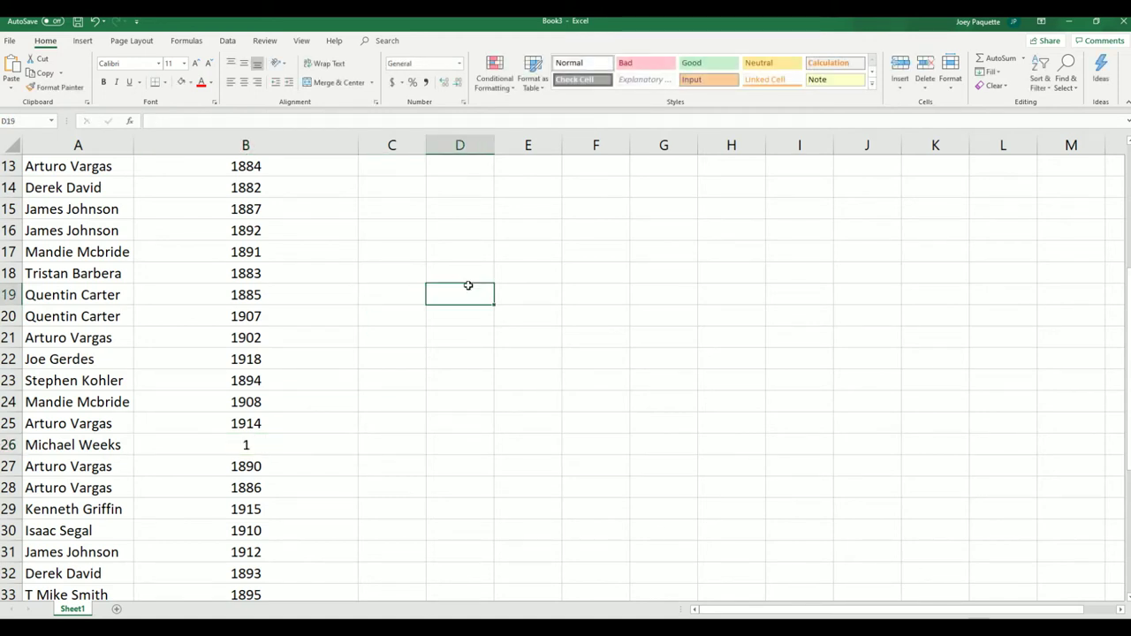
- Retype B26 as 0304 so it shows 304
{"action": "double_click", "coordinate": [265, 447]}
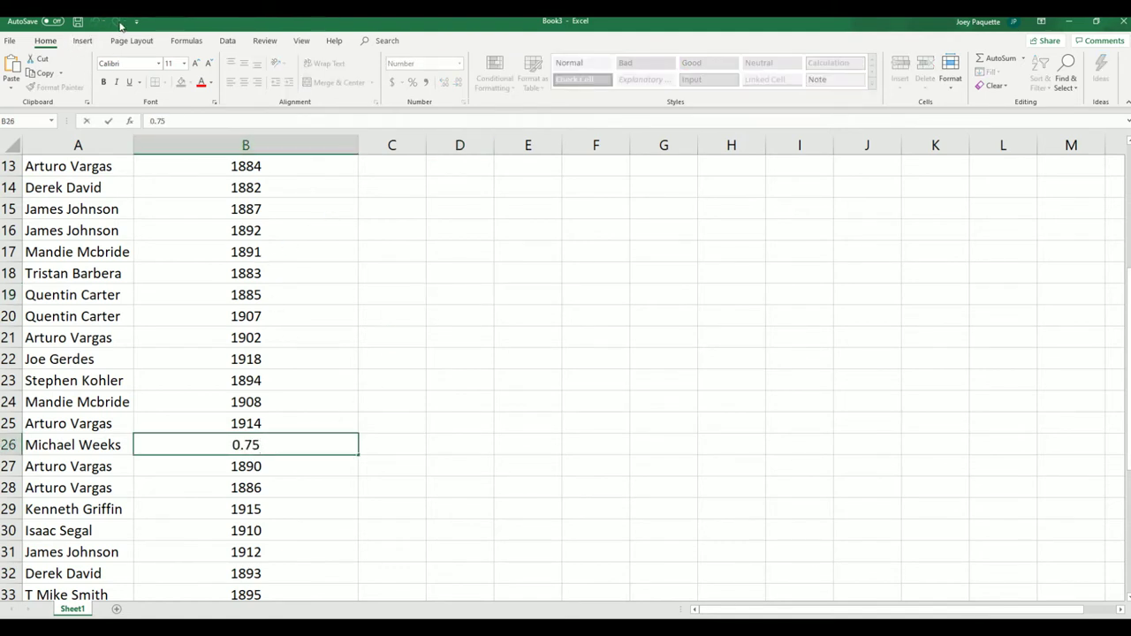
{"action": "left_click", "coordinate": [327, 483]}
{"action": "left_click", "coordinate": [302, 449]}
{"action": "key", "text": "BackSpace"}
{"action": "type", "text": "0304"}
{"action": "key", "text": "Up"}
{"action": "left_click", "coordinate": [477, 335]}
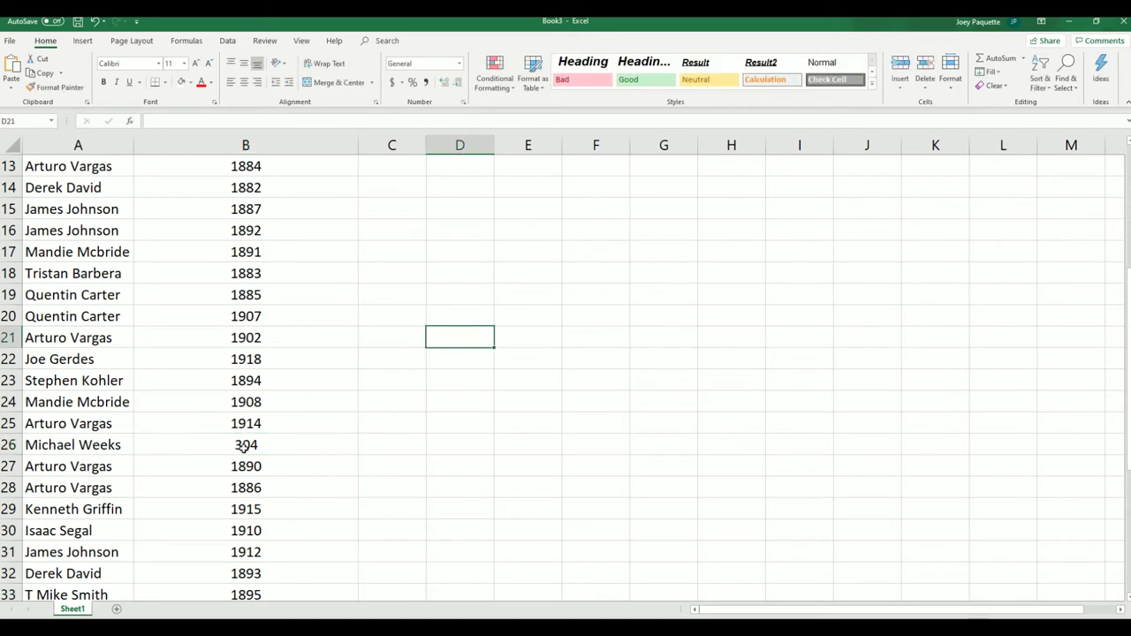
{"action": "left_click", "coordinate": [249, 445]}
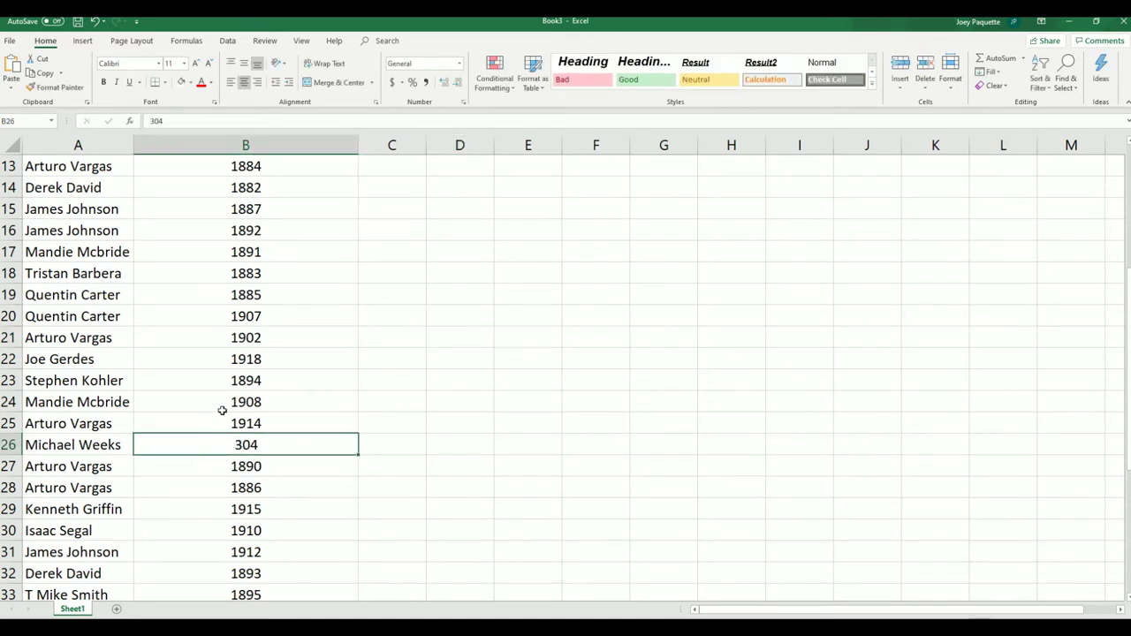
- Narrow column B to about 13 characters and scroll back to the top of the list
{"action": "left_click", "coordinate": [286, 139]}
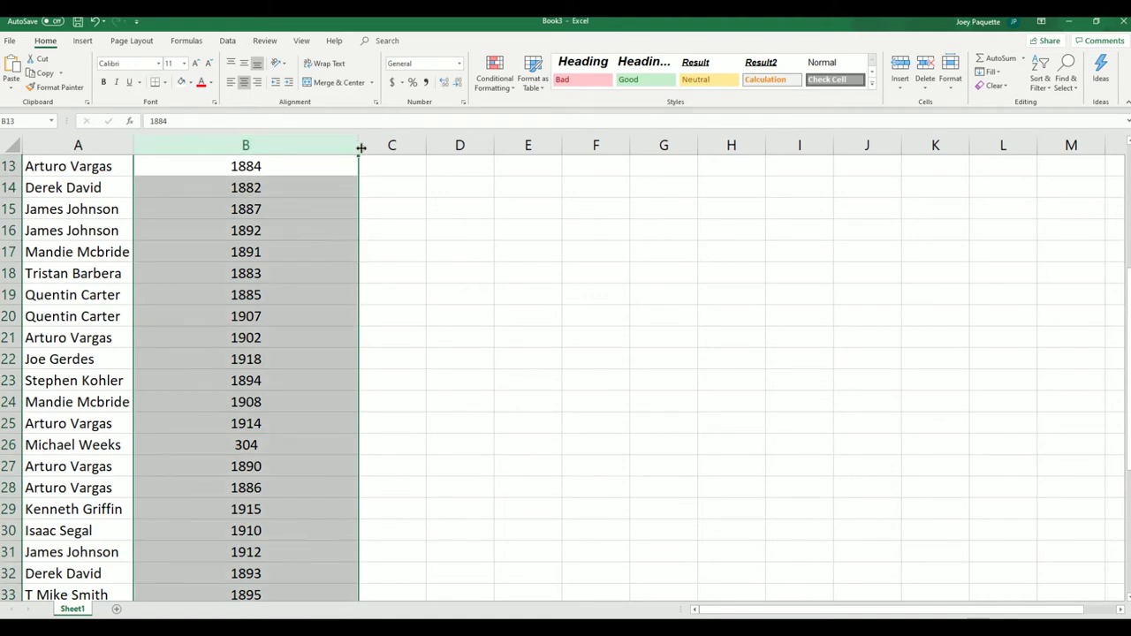
{"action": "left_click_drag", "start_coordinate": [361, 148], "coordinate": [237, 165]}
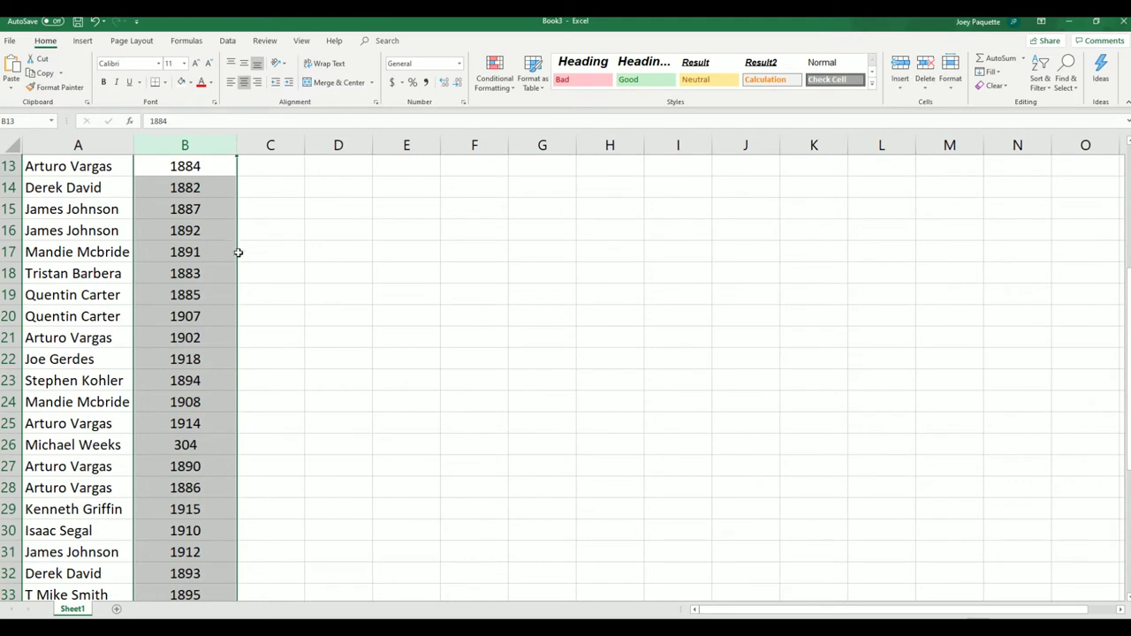
{"action": "left_click", "coordinate": [197, 402]}
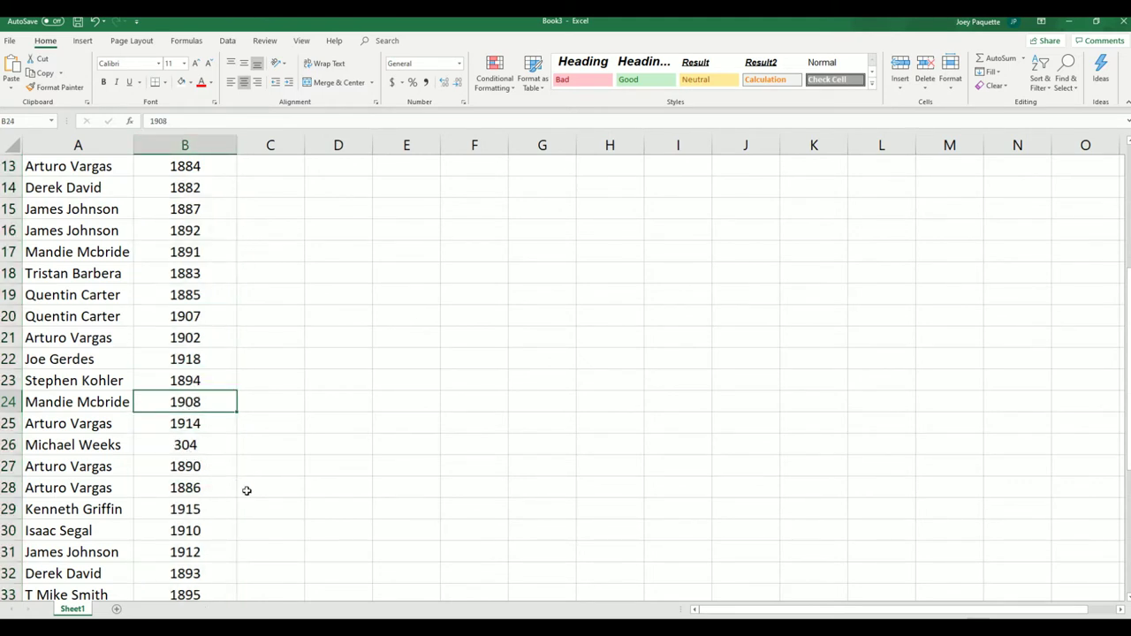
{"action": "left_click", "coordinate": [362, 265]}
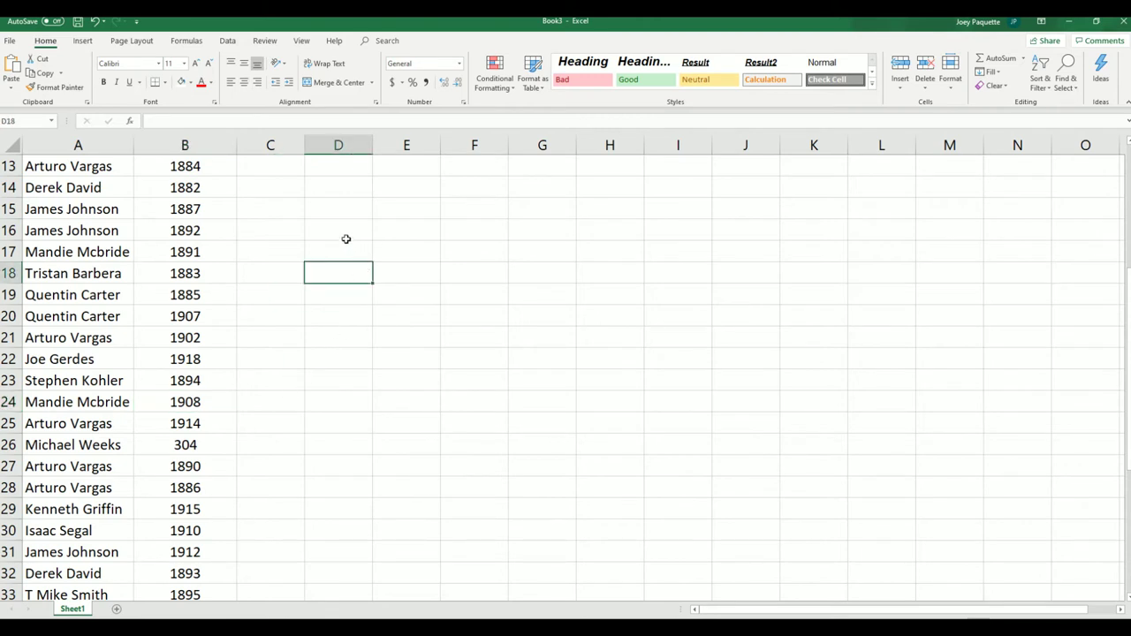
{"action": "key", "text": "Up"}
{"action": "key", "text": "Up"}
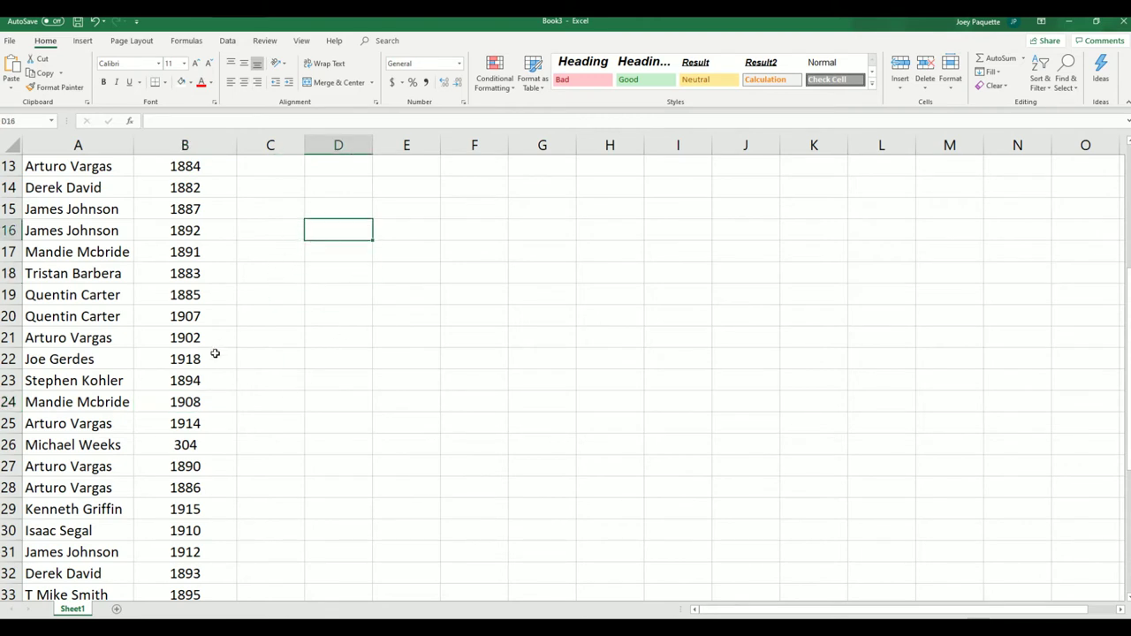
{"action": "left_click", "coordinate": [262, 277]}
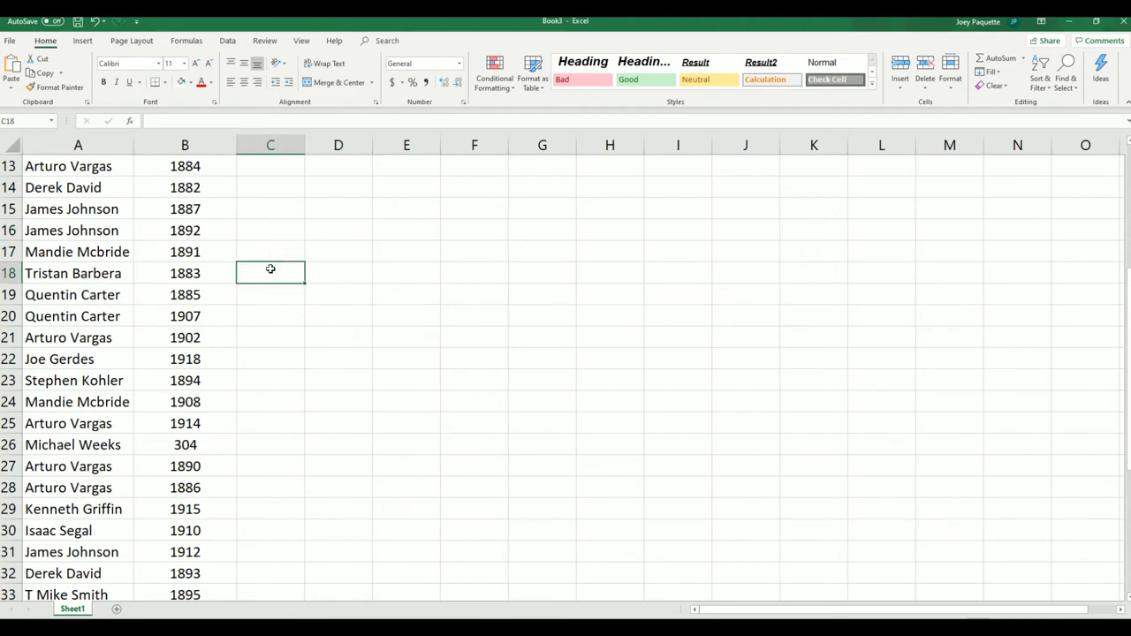
{"action": "left_click", "coordinate": [138, 297]}
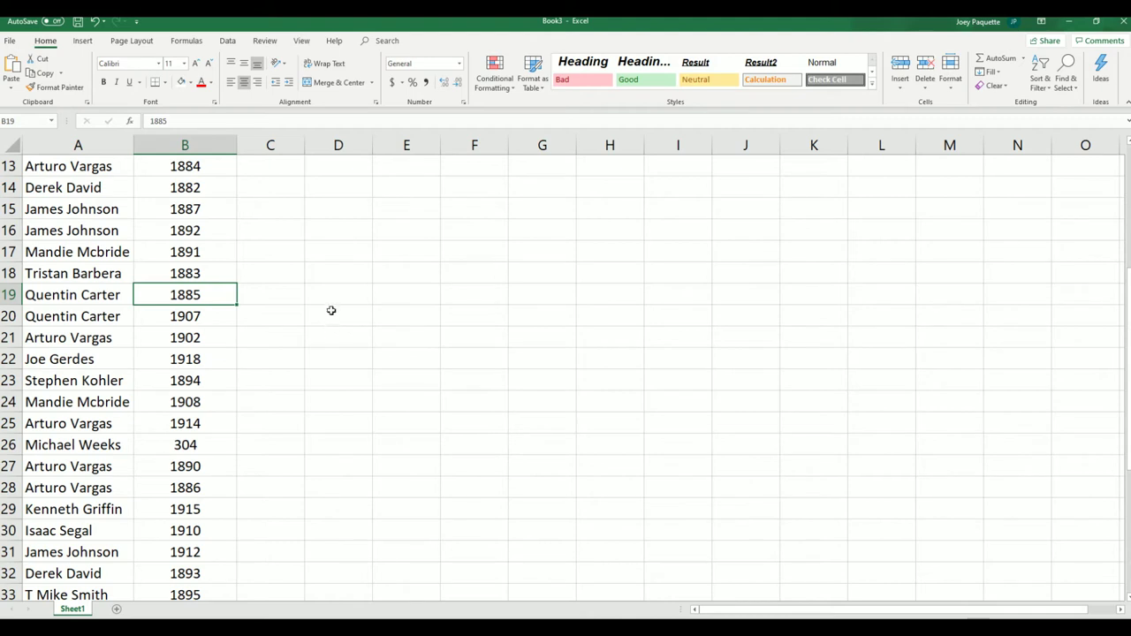
{"action": "double_click", "coordinate": [318, 311]}
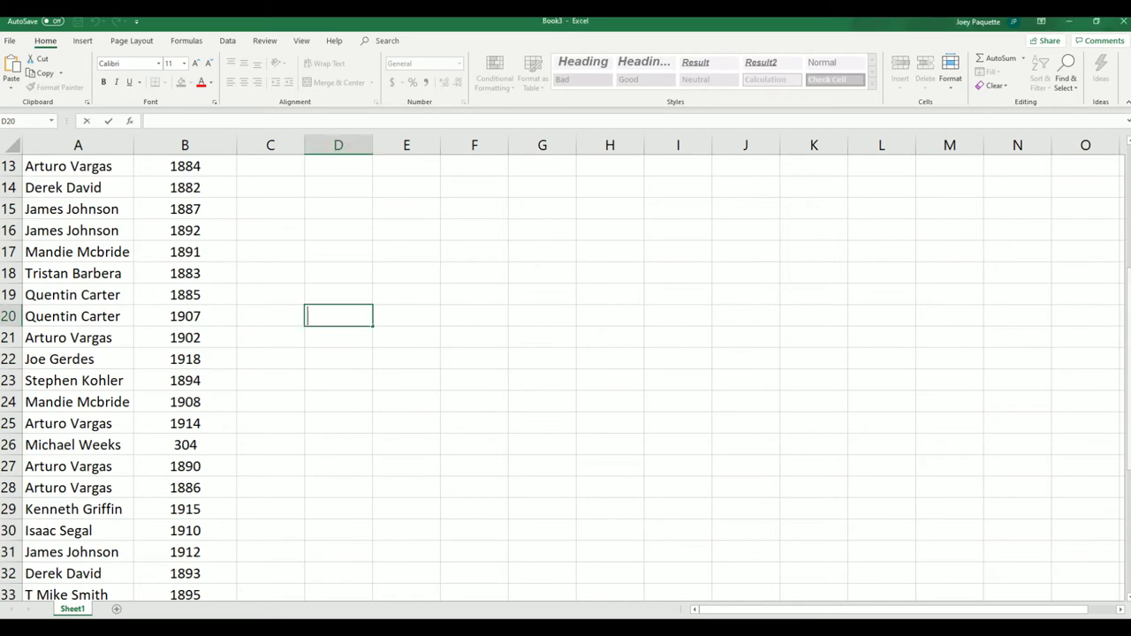
{"action": "left_click_drag", "start_coordinate": [1125, 315], "coordinate": [1125, 272]}
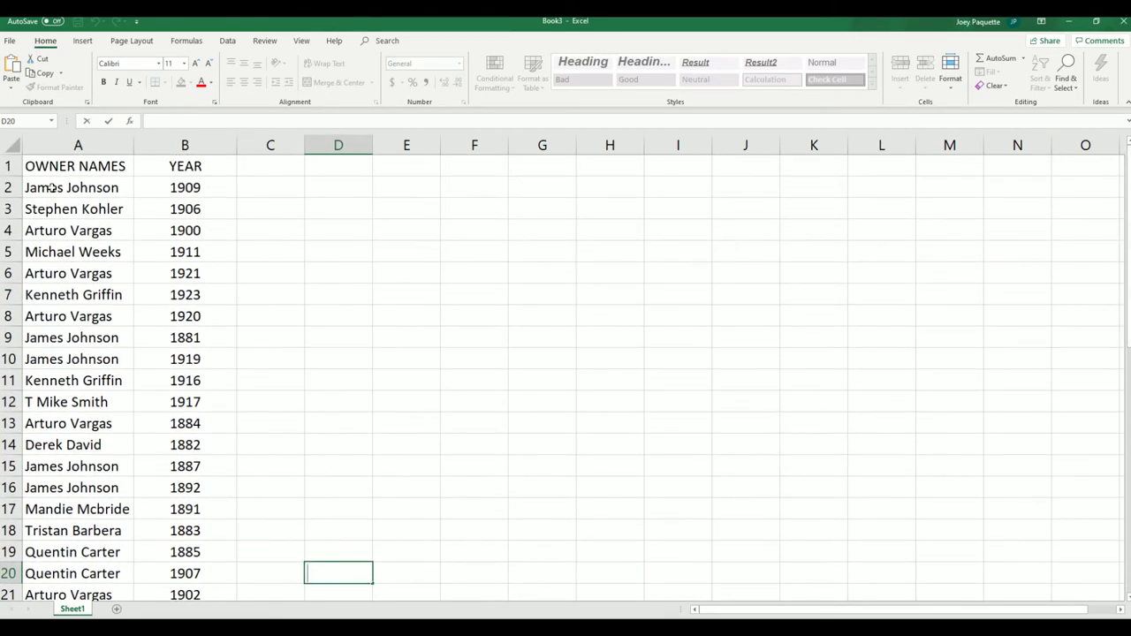